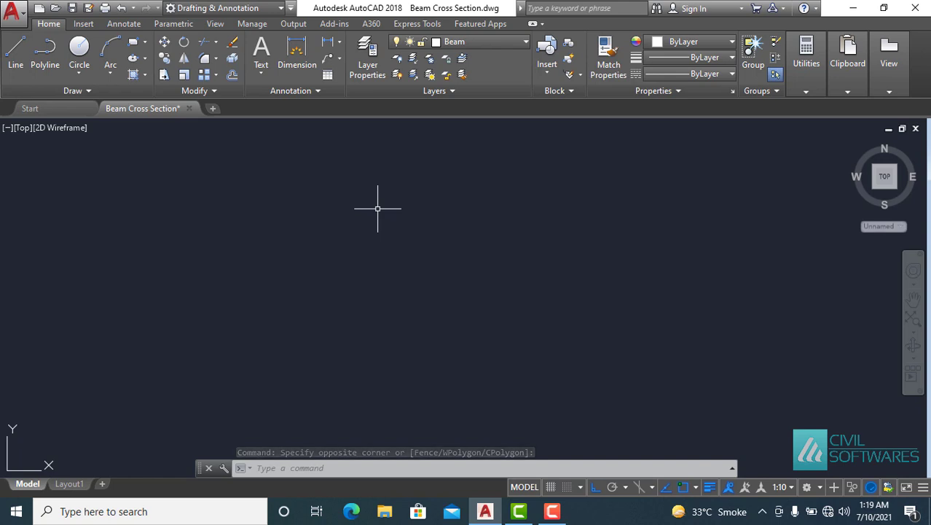
Step: Keep Beam as the current layer and draw a 300 by 500 rectangle, zoomed to fit
{"action": "left_click", "coordinate": [504, 43]}
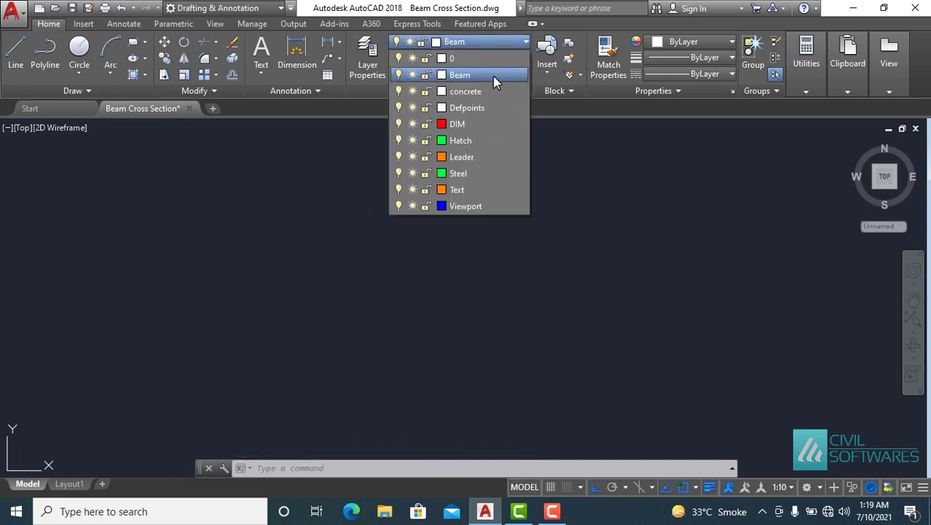
{"action": "left_click", "coordinate": [493, 76]}
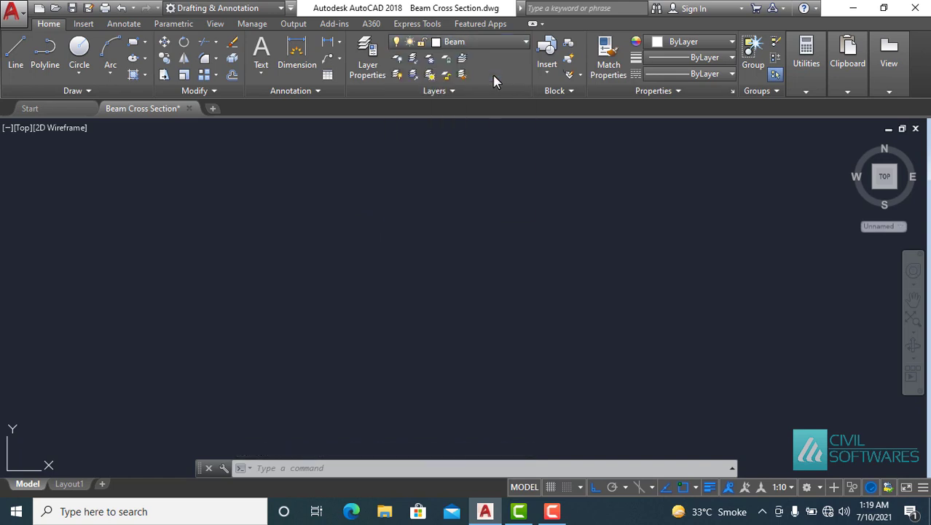
{"action": "left_click", "coordinate": [134, 47]}
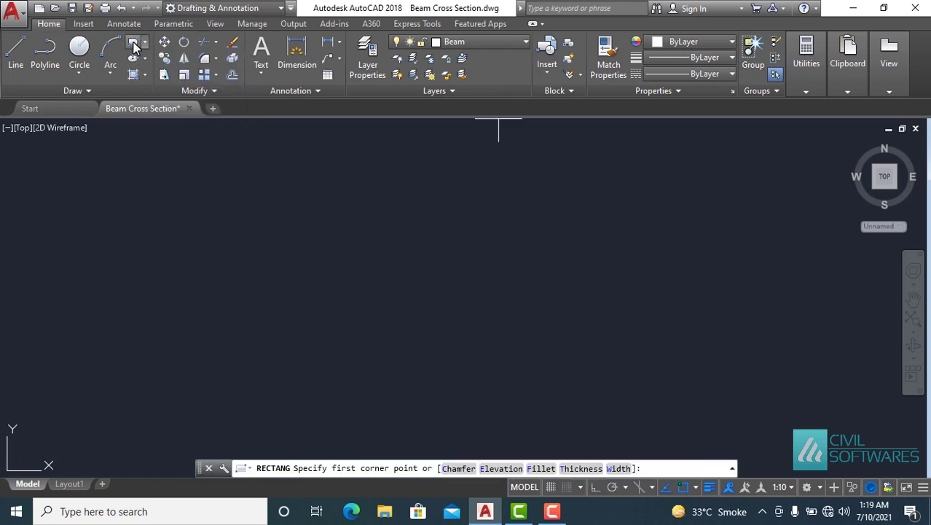
{"action": "left_click", "coordinate": [317, 374]}
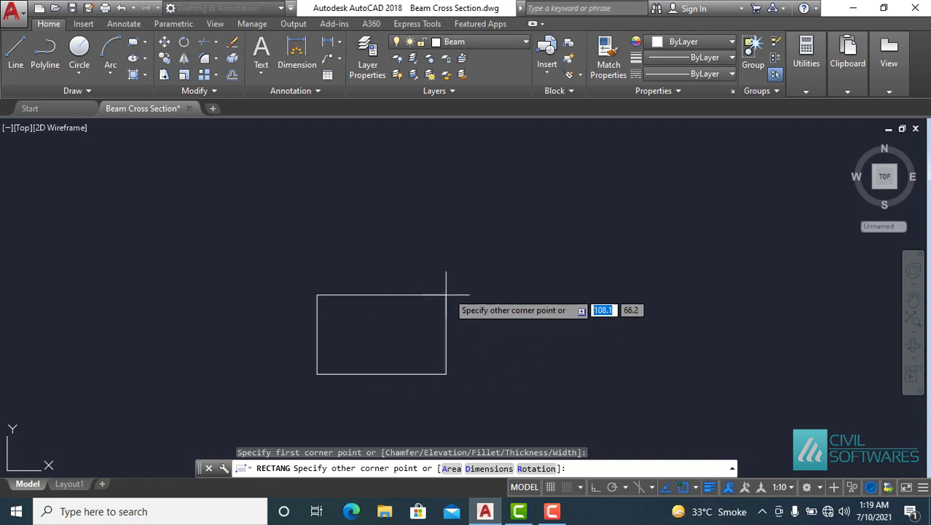
{"action": "type", "text": "@300"}
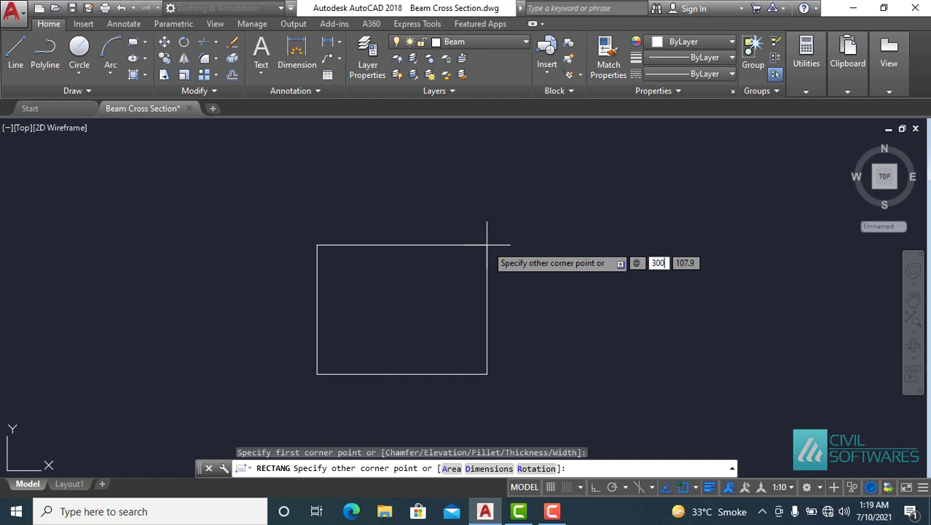
{"action": "key", "text": "Tab"}
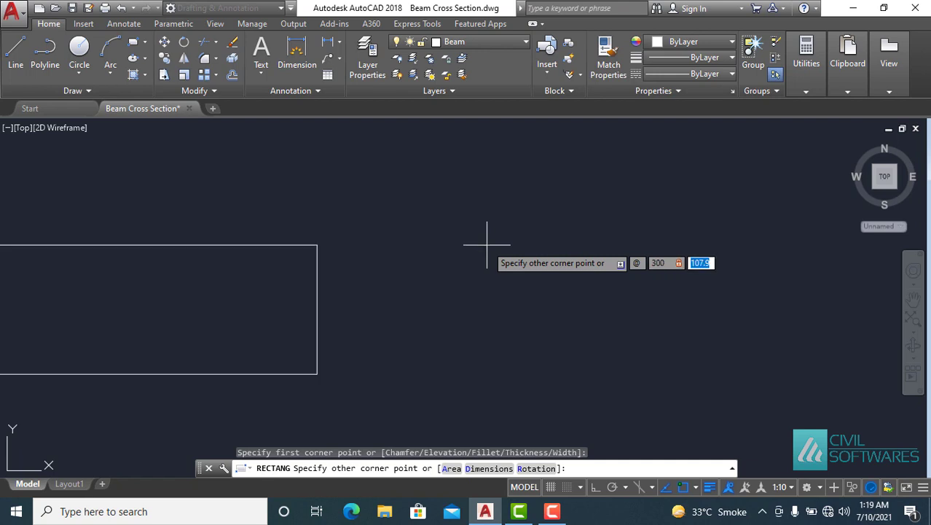
{"action": "type", "text": "500"}
{"action": "key", "text": "Return"}
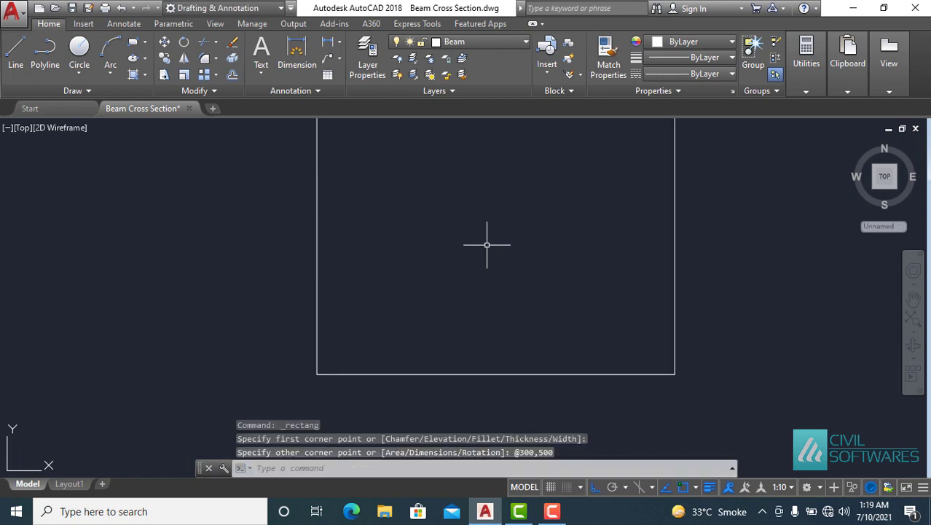
{"action": "middle_click", "coordinate": [485, 241]}
{"action": "middle_click", "coordinate": [485, 242]}
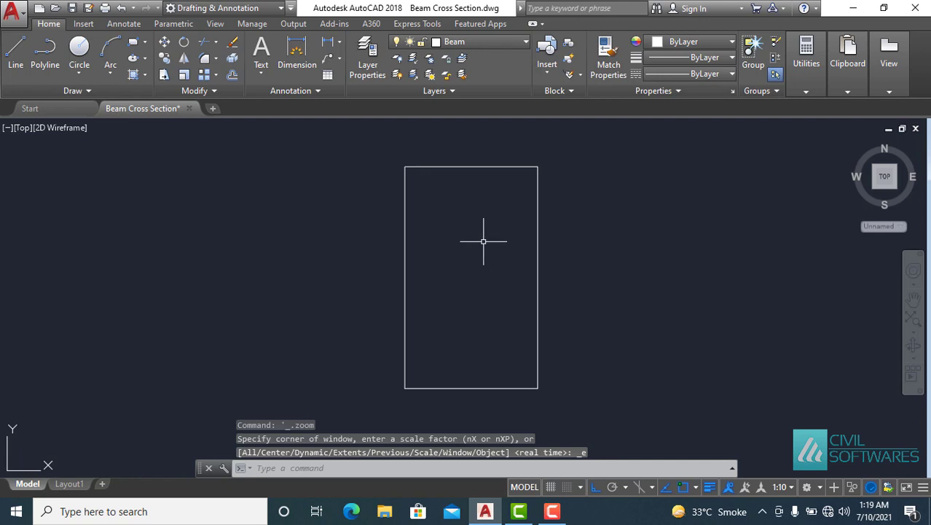
{"action": "key", "text": "Escape"}
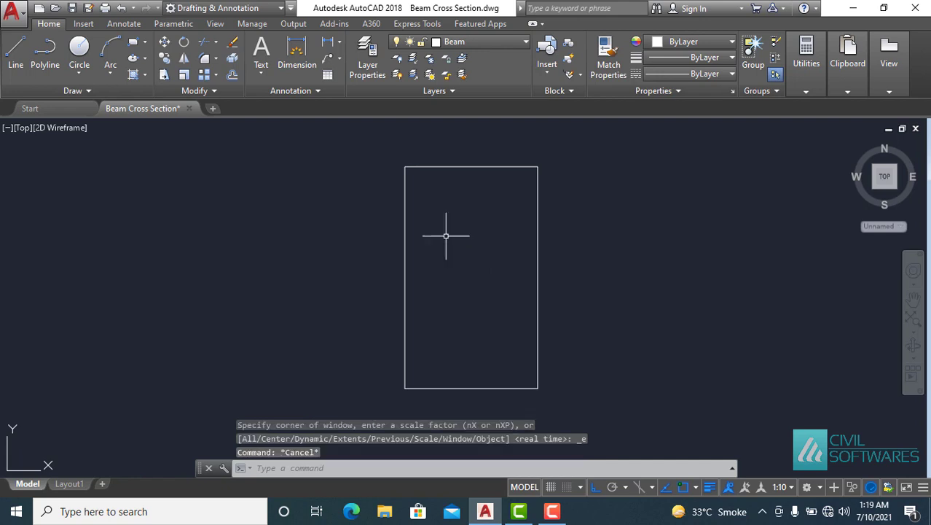
{"action": "left_click", "coordinate": [232, 75]}
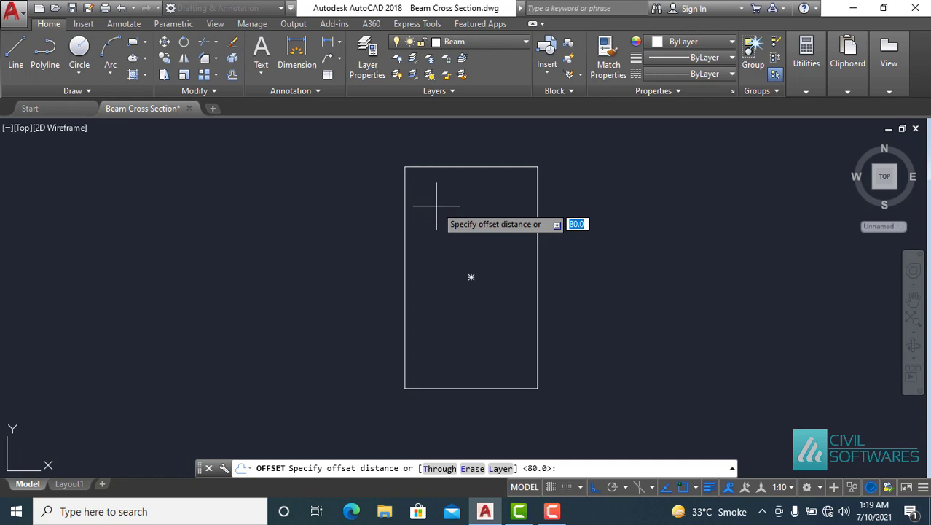
{"action": "type", "text": "40"}
Step: Offset the beam outline 40 inward to create the inner rebar rectangle
{"action": "key", "text": "Return"}
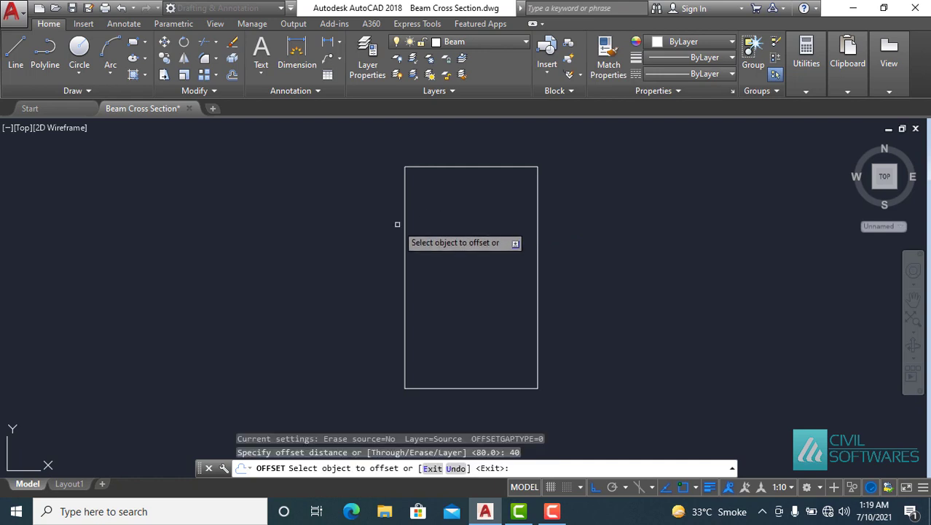
{"action": "left_click", "coordinate": [405, 234]}
{"action": "left_click", "coordinate": [440, 233]}
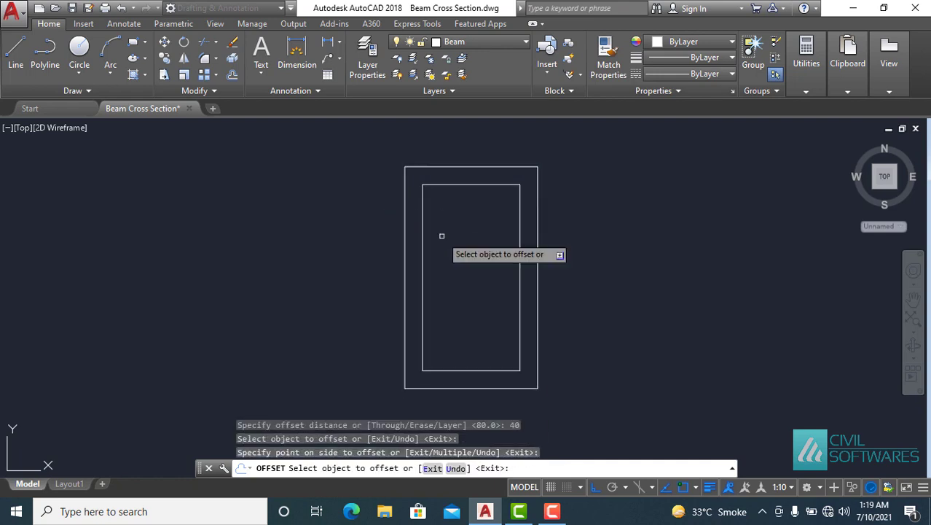
{"action": "key", "text": "Escape"}
Step: Move the inner rectangle to the green Steel layer and make Steel current
{"action": "left_click", "coordinate": [445, 185]}
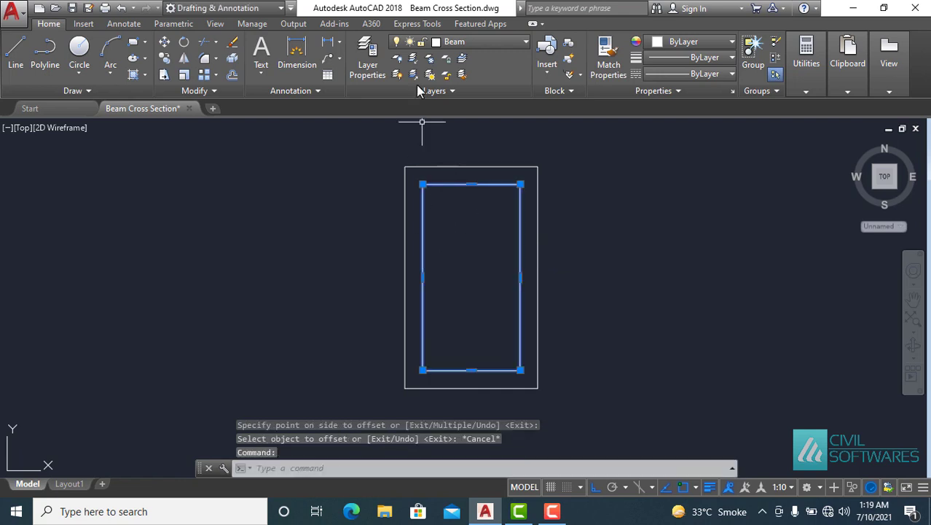
{"action": "left_click", "coordinate": [492, 46]}
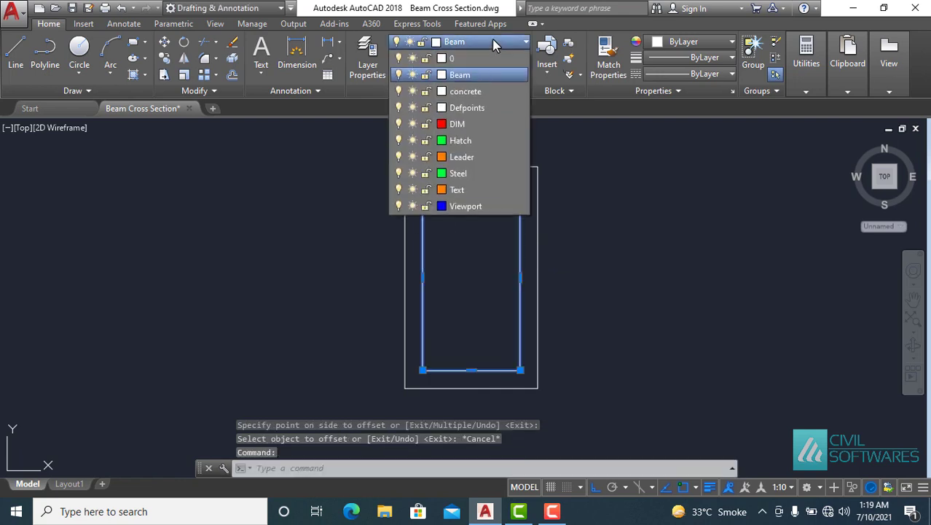
{"action": "left_click", "coordinate": [471, 173]}
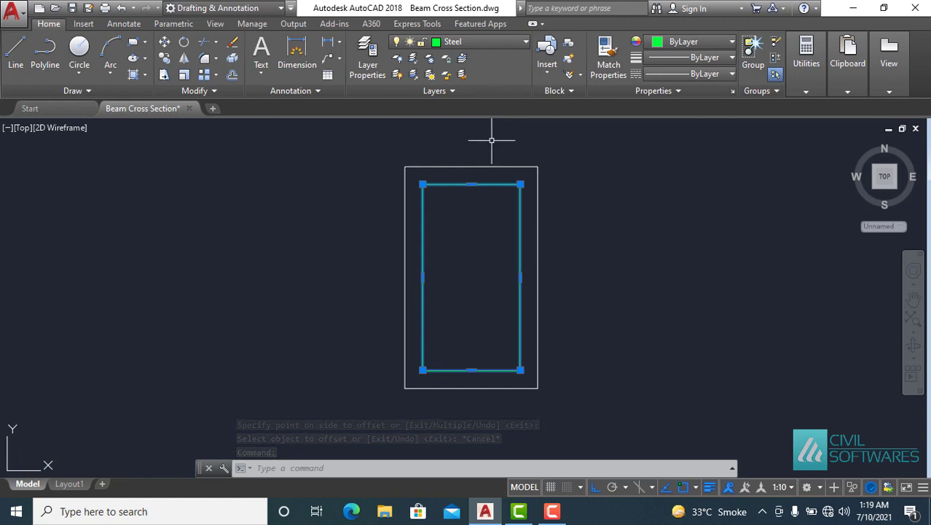
{"action": "key", "text": "Escape"}
{"action": "left_click", "coordinate": [489, 45]}
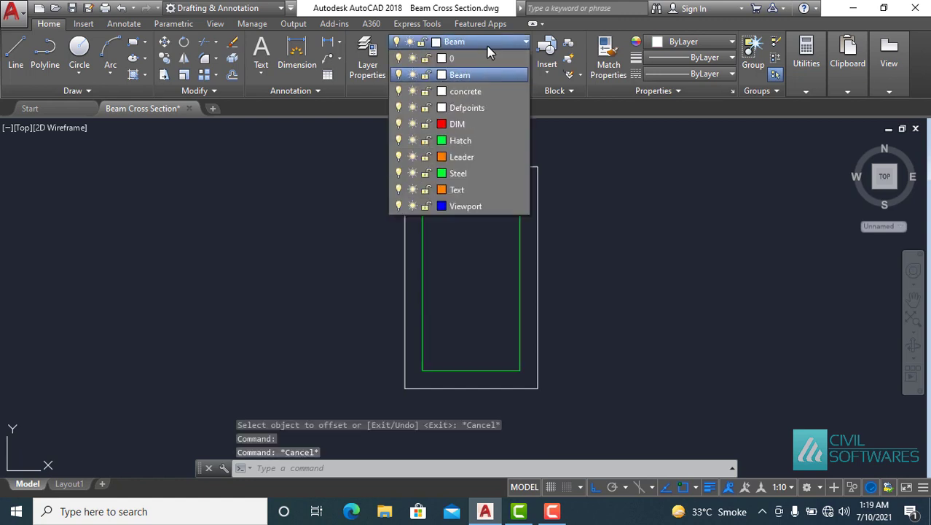
{"action": "left_click", "coordinate": [470, 177]}
{"action": "key", "text": "Escape"}
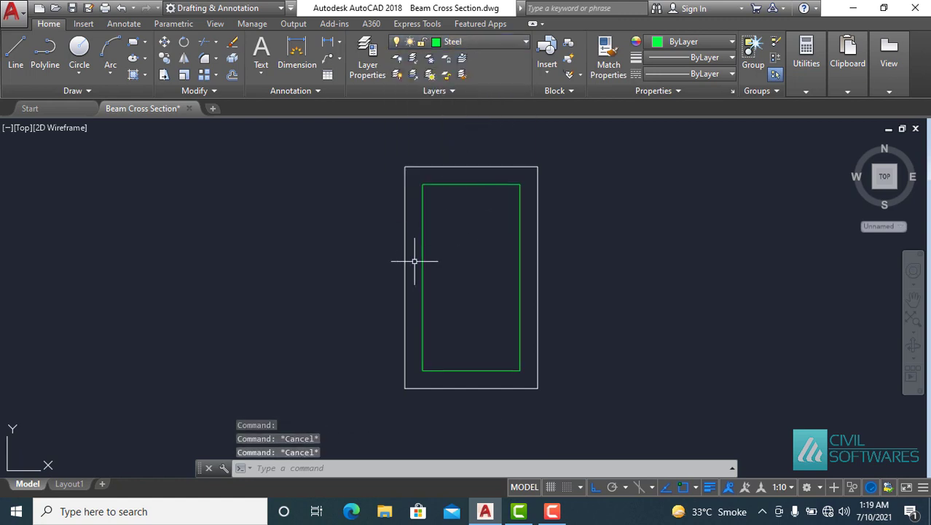
{"action": "left_click", "coordinate": [424, 263]}
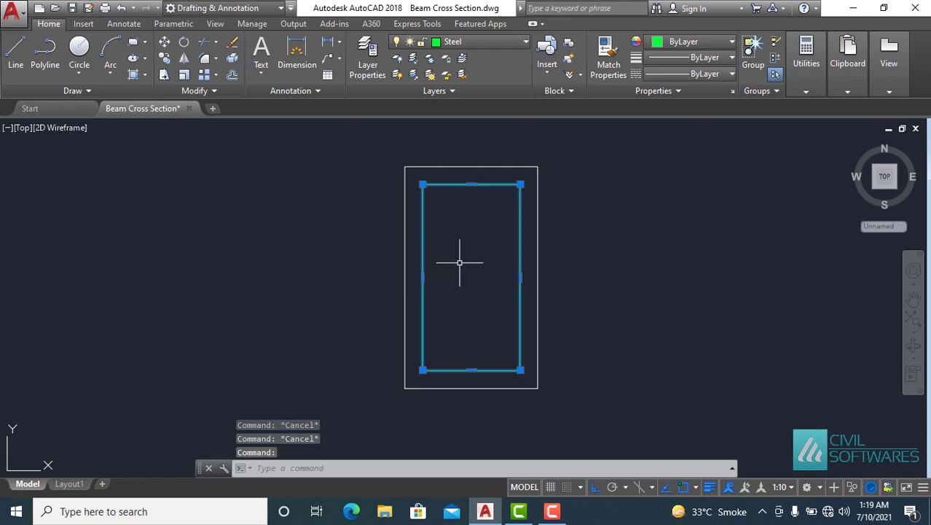
Step: Explode the inner rectangle and offset its bottom edge 80 upward
{"action": "left_click", "coordinate": [230, 62]}
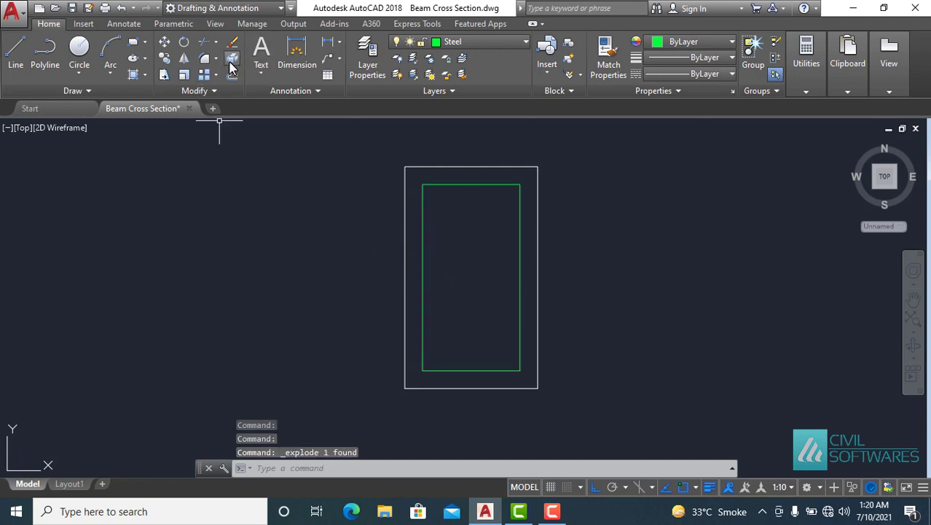
{"action": "key", "text": "Escape"}
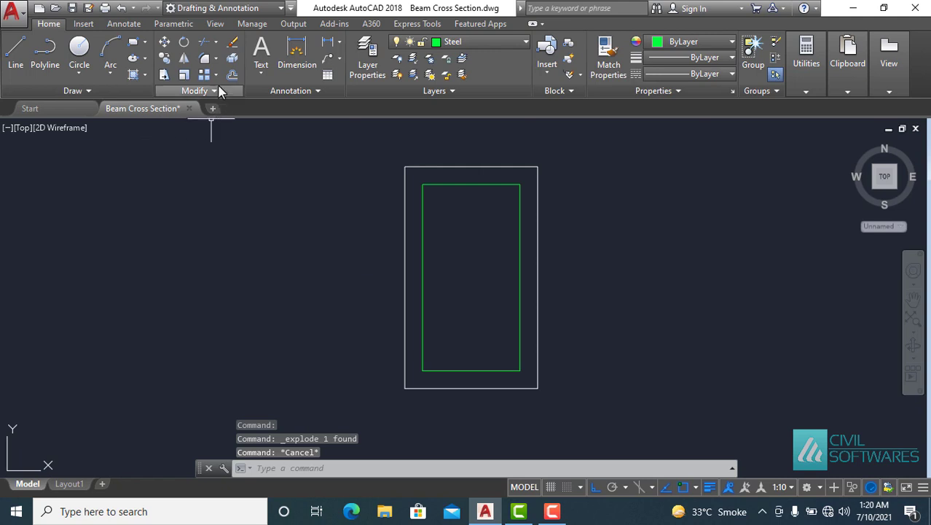
{"action": "left_click", "coordinate": [232, 75]}
{"action": "type", "text": "80"}
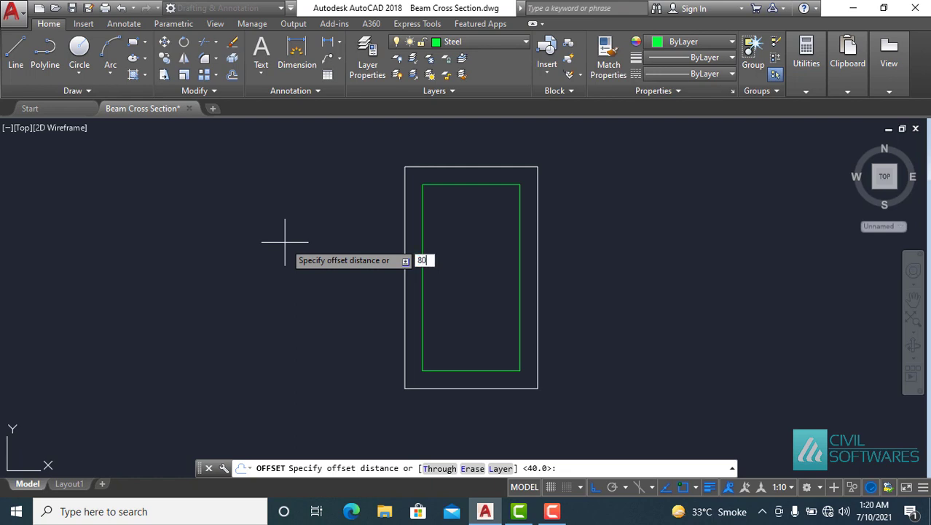
{"action": "key", "text": "Return"}
{"action": "left_click", "coordinate": [454, 370]}
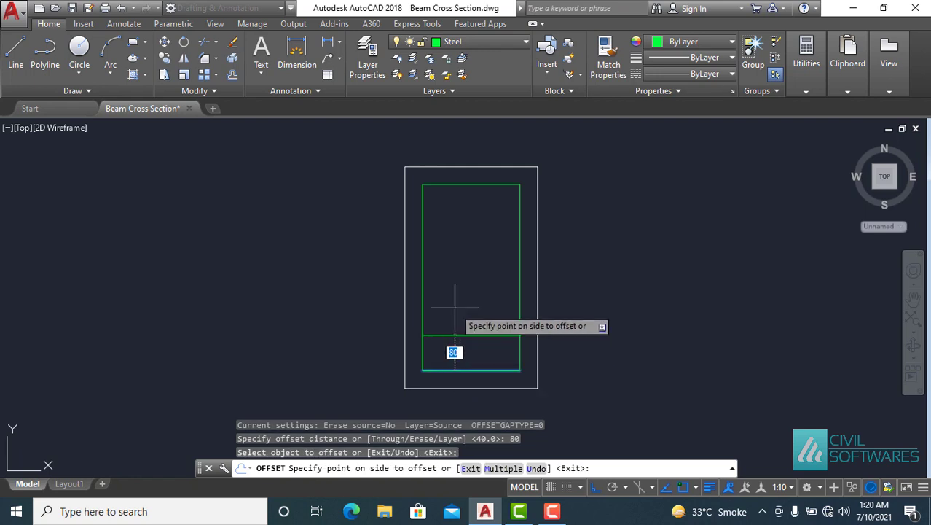
{"action": "left_click", "coordinate": [455, 306]}
{"action": "key", "text": "Escape"}
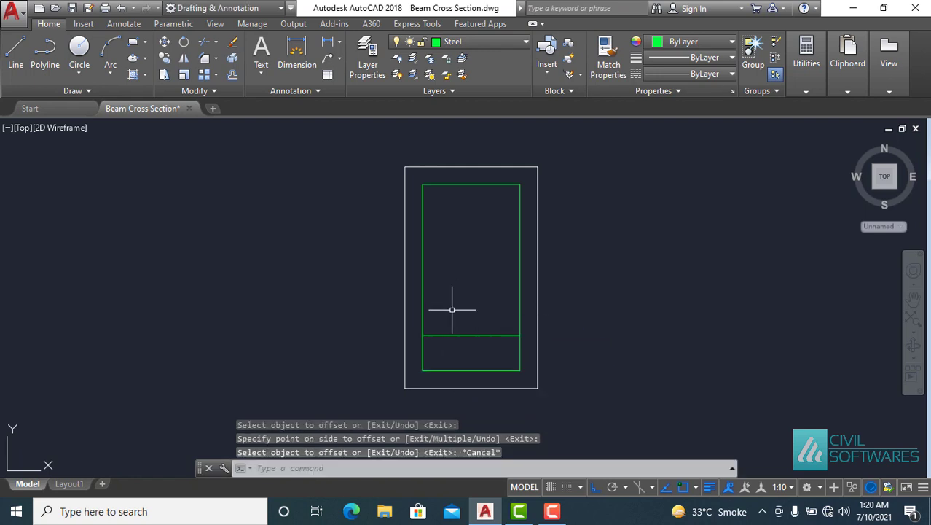
Step: Fillet the two bottom corners of the green outline with a 12.5 radius, in Multiple mode
{"action": "left_click", "coordinate": [207, 66]}
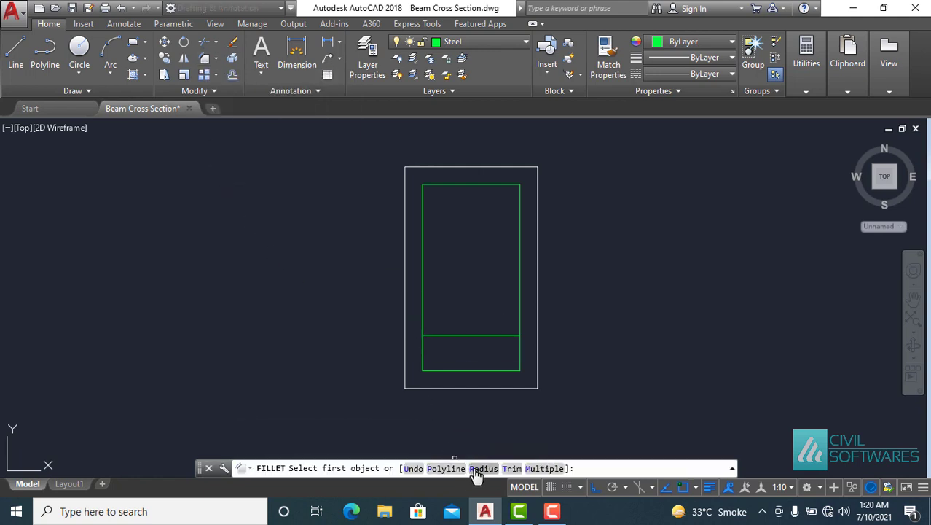
{"action": "left_click", "coordinate": [483, 468]}
{"action": "type", "text": "12.5"}
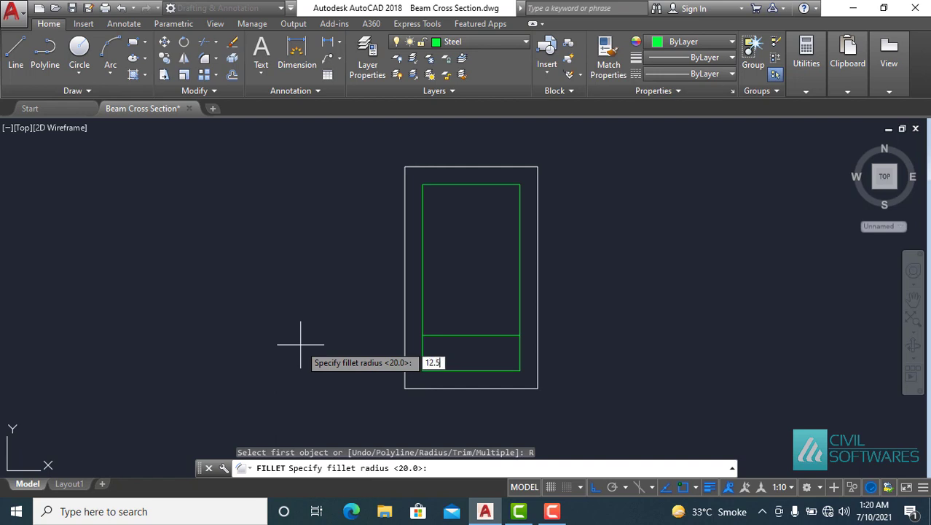
{"action": "key", "text": "Return"}
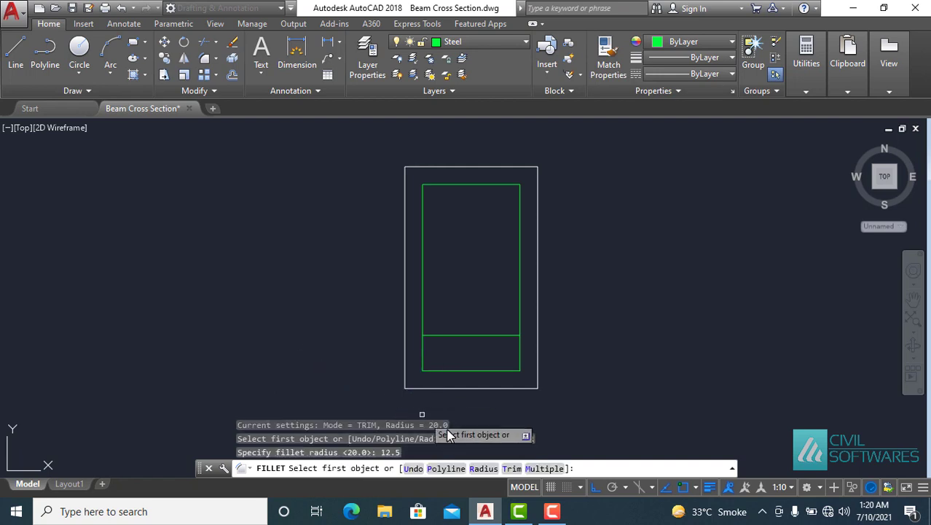
{"action": "left_click", "coordinate": [545, 468]}
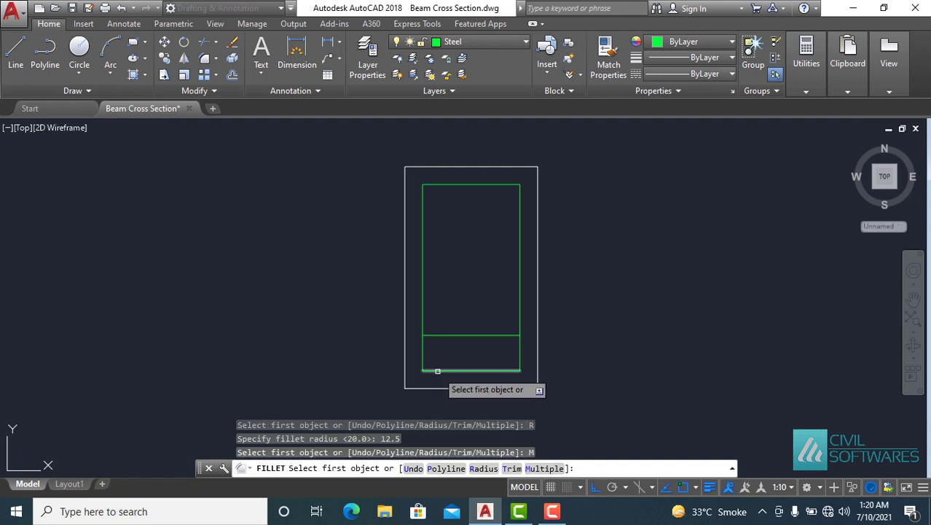
{"action": "left_click", "coordinate": [434, 369]}
{"action": "left_click", "coordinate": [520, 353]}
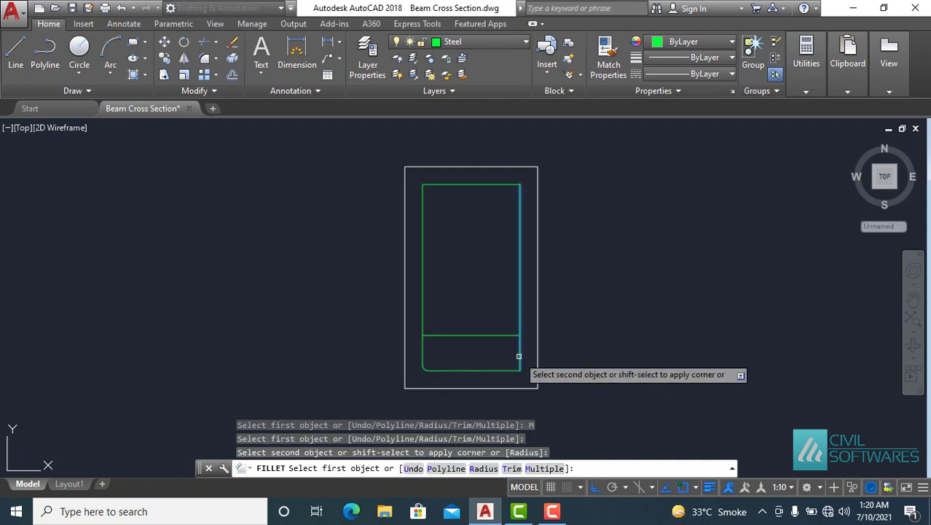
{"action": "left_click", "coordinate": [505, 369]}
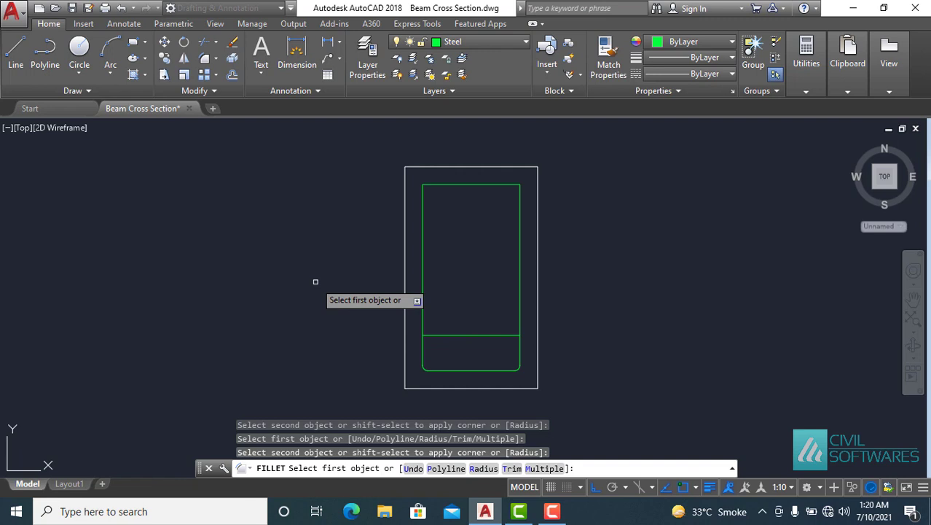
{"action": "key", "text": "Escape"}
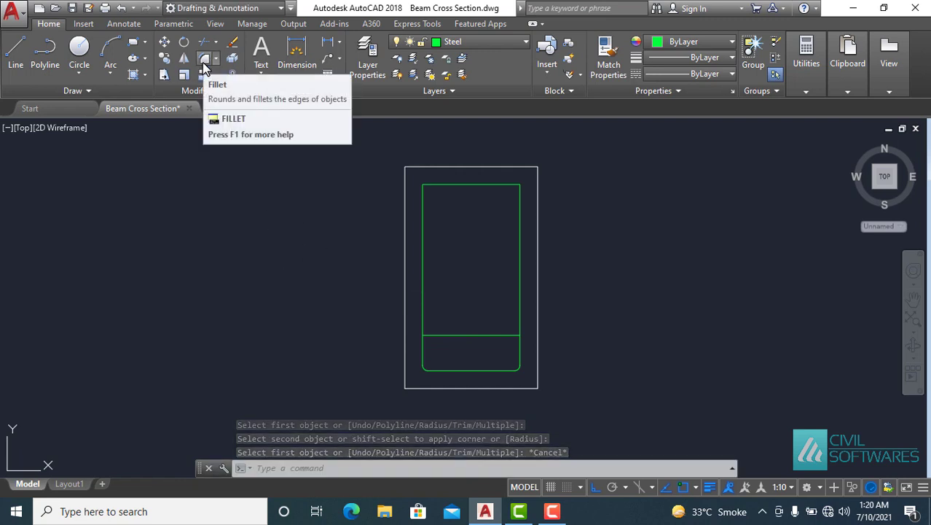
Step: Fillet the top-left and top-right corners of the green outline with a 10 radius
{"action": "left_click", "coordinate": [205, 61]}
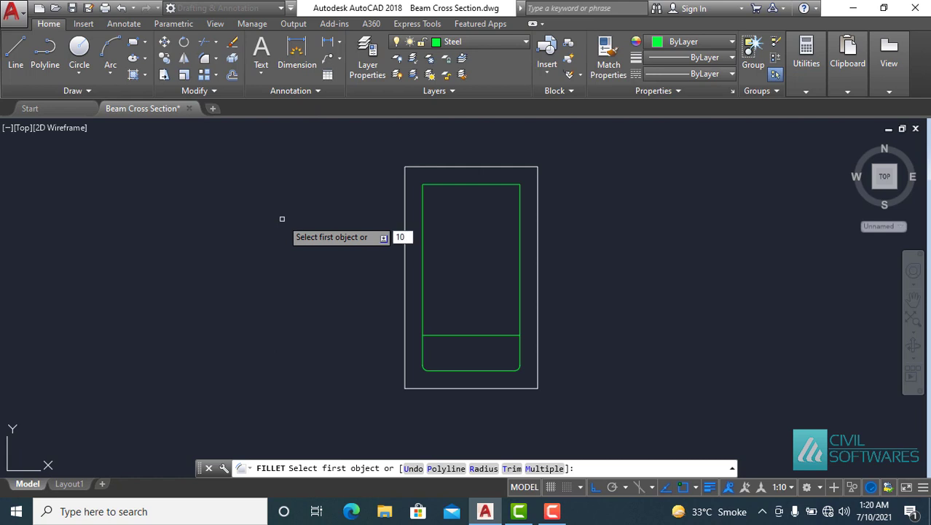
{"action": "left_click", "coordinate": [475, 469]}
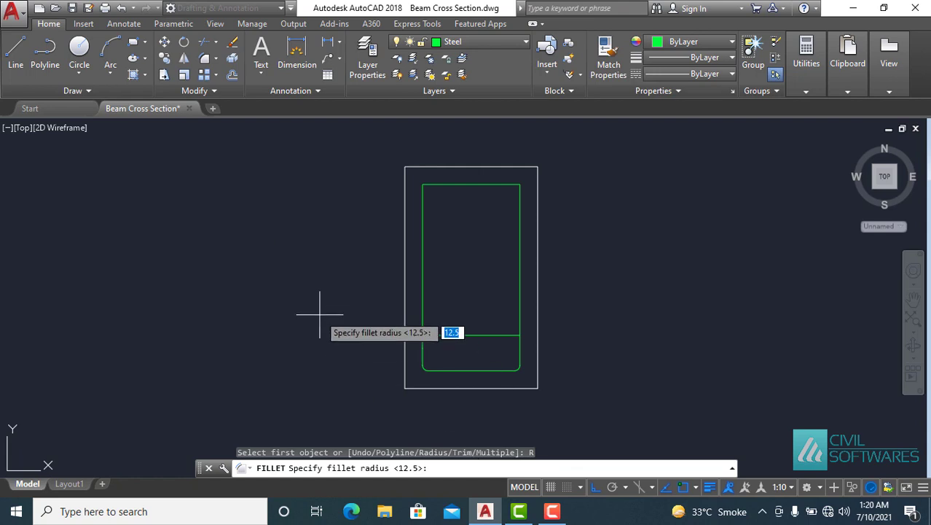
{"action": "type", "text": "10"}
{"action": "key", "text": "Return"}
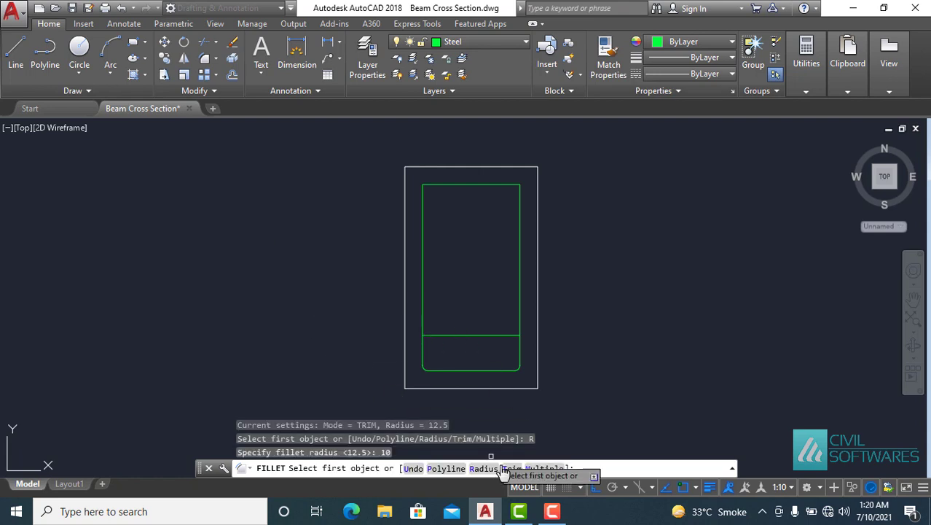
{"action": "left_click", "coordinate": [545, 469]}
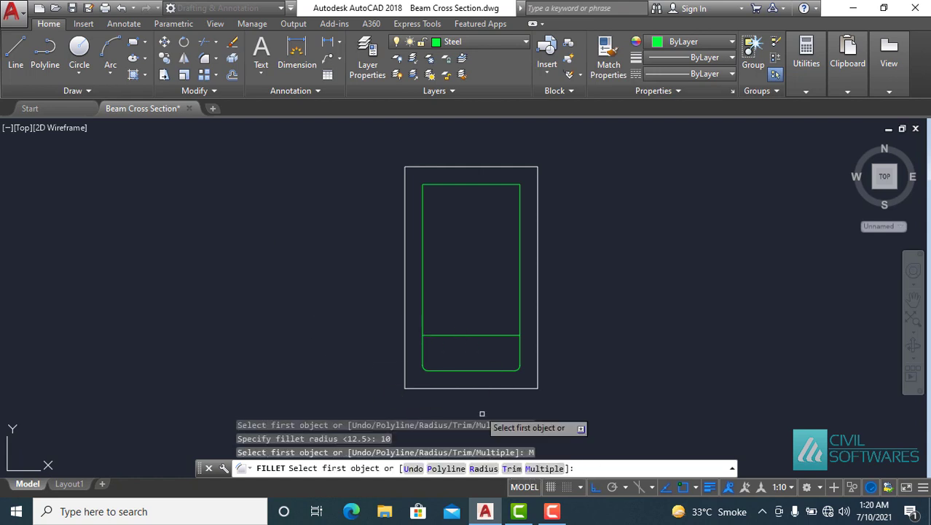
{"action": "left_click", "coordinate": [420, 187]}
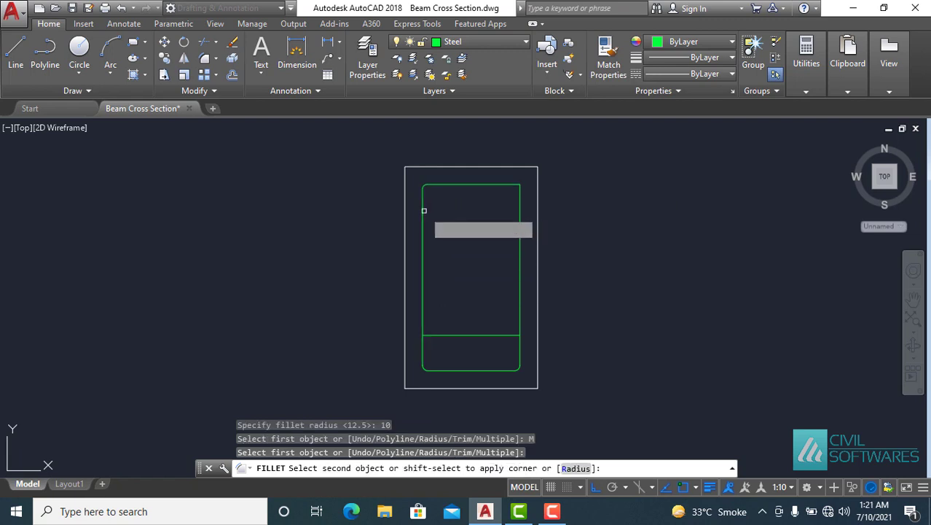
{"action": "left_click", "coordinate": [503, 186]}
{"action": "left_click", "coordinate": [510, 184]}
{"action": "left_click", "coordinate": [519, 206]}
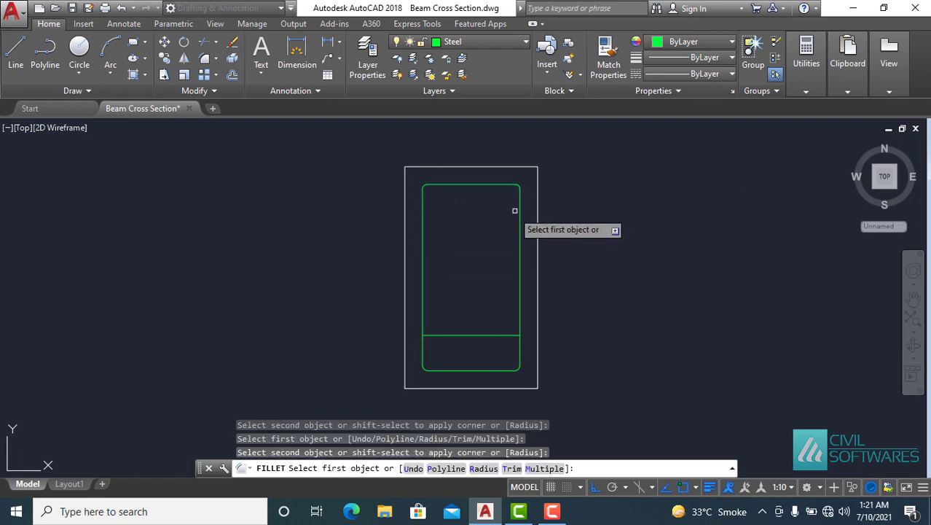
{"action": "key", "text": "Escape"}
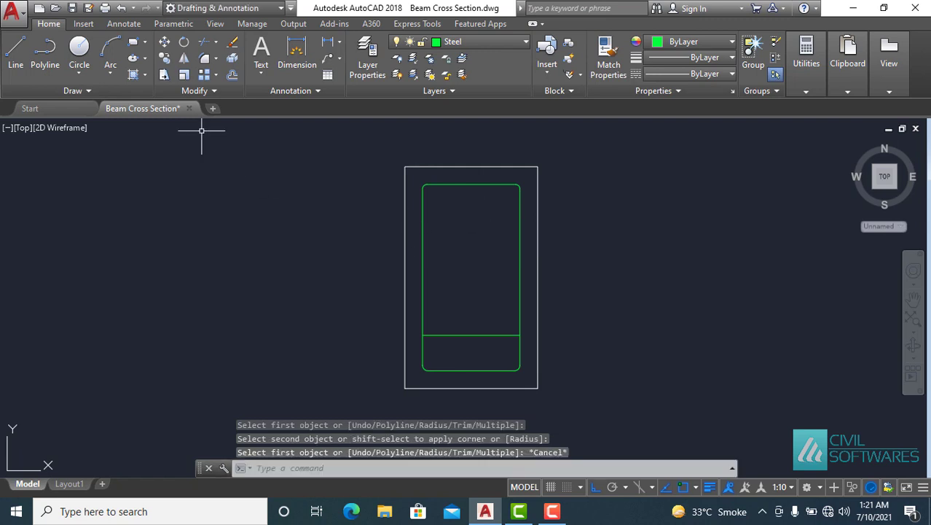
Step: Draw a 25-diameter bar circle centred in the bottom-left rounded corner
{"action": "left_click", "coordinate": [82, 80]}
{"action": "left_click", "coordinate": [98, 126]}
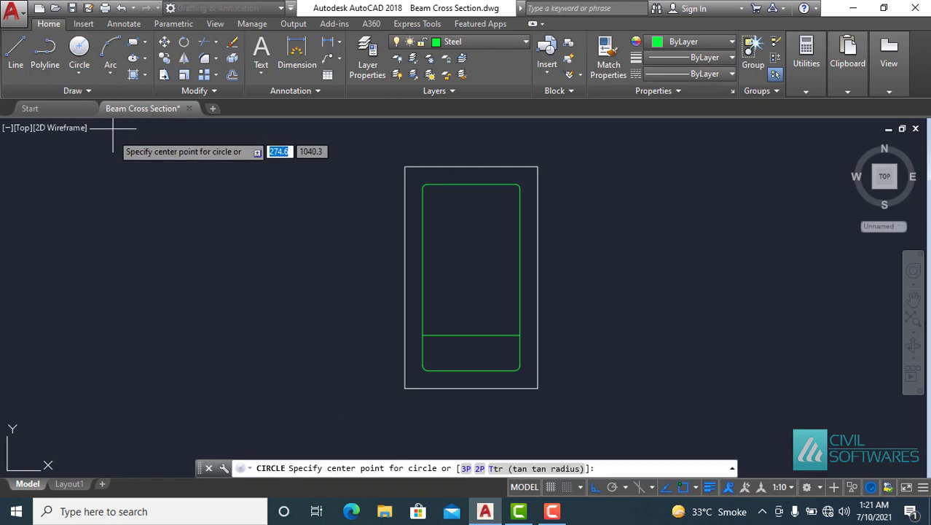
{"action": "scroll", "coordinate": [419, 370], "scroll_direction": "up", "scroll_amount": 3}
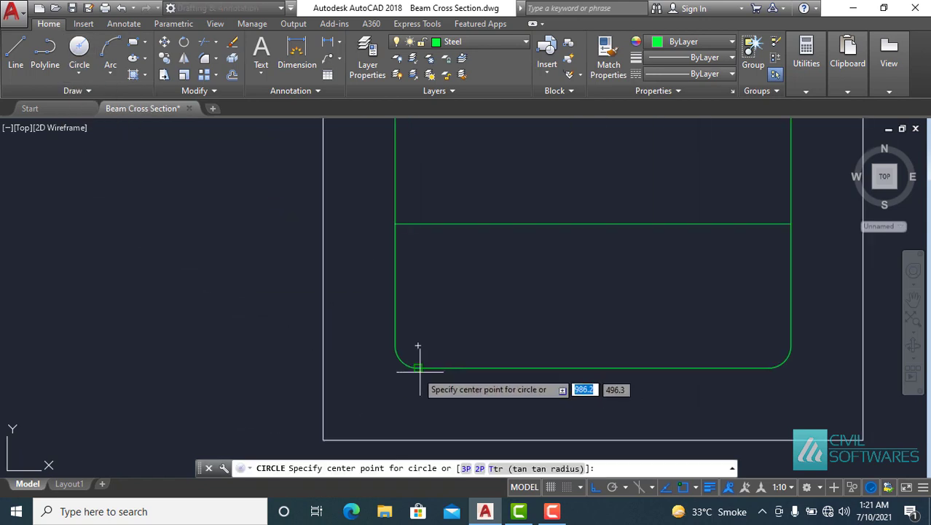
{"action": "left_click", "coordinate": [418, 345]}
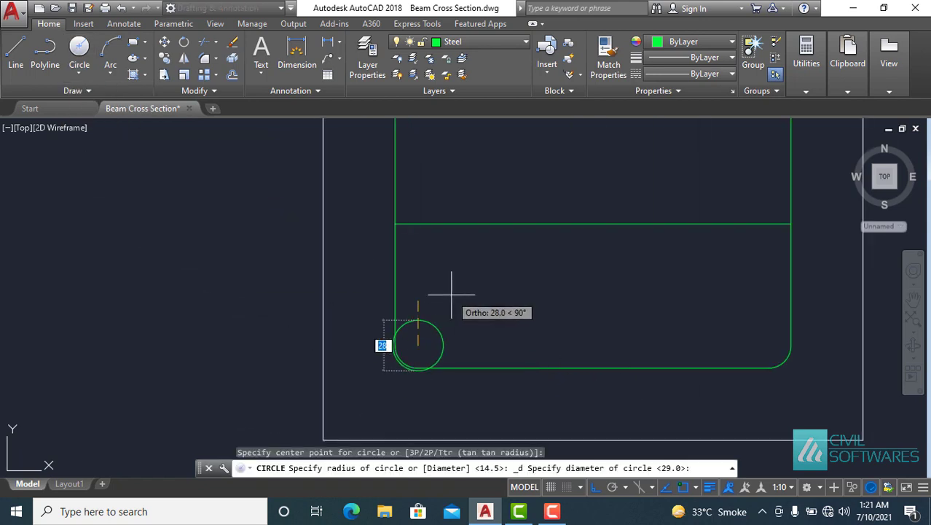
{"action": "type", "text": "25"}
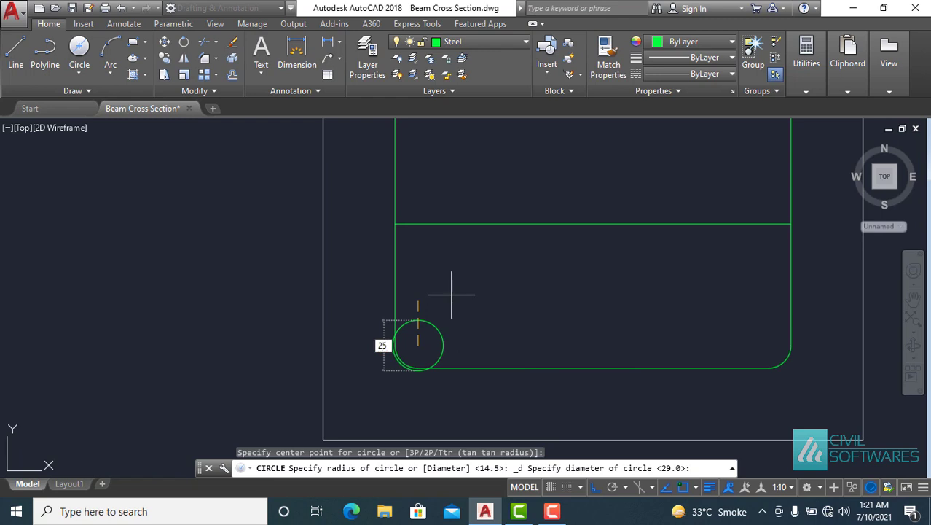
{"action": "key", "text": "Return"}
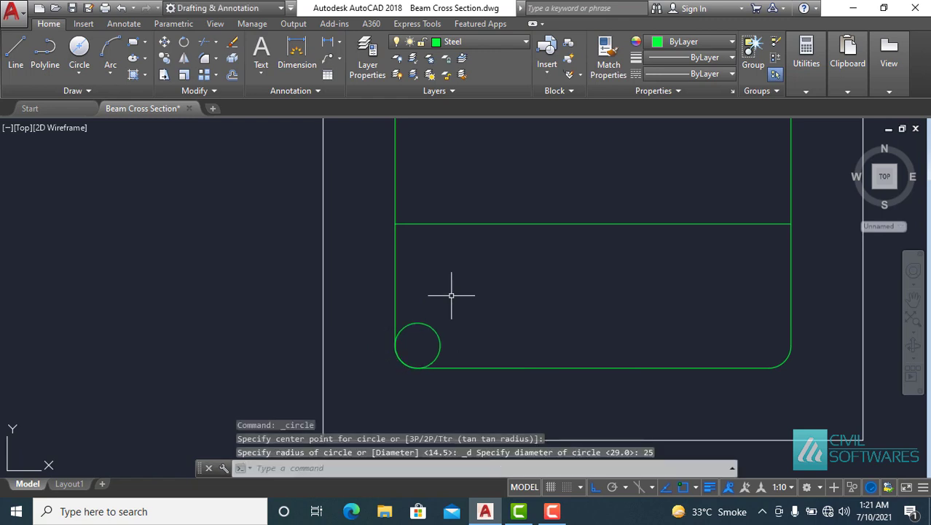
{"action": "left_click", "coordinate": [434, 329]}
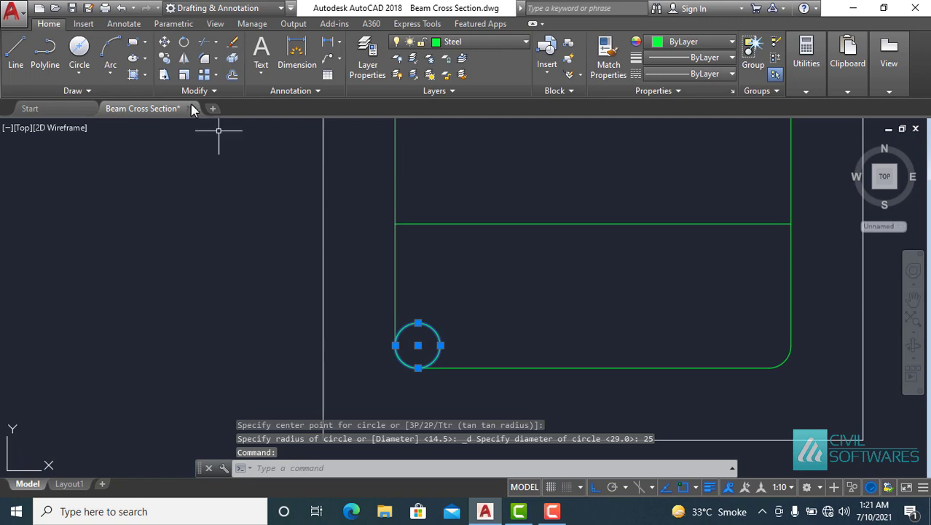
Step: Copy the bar circle from its centre into the bottom-right corner
{"action": "left_click", "coordinate": [164, 61]}
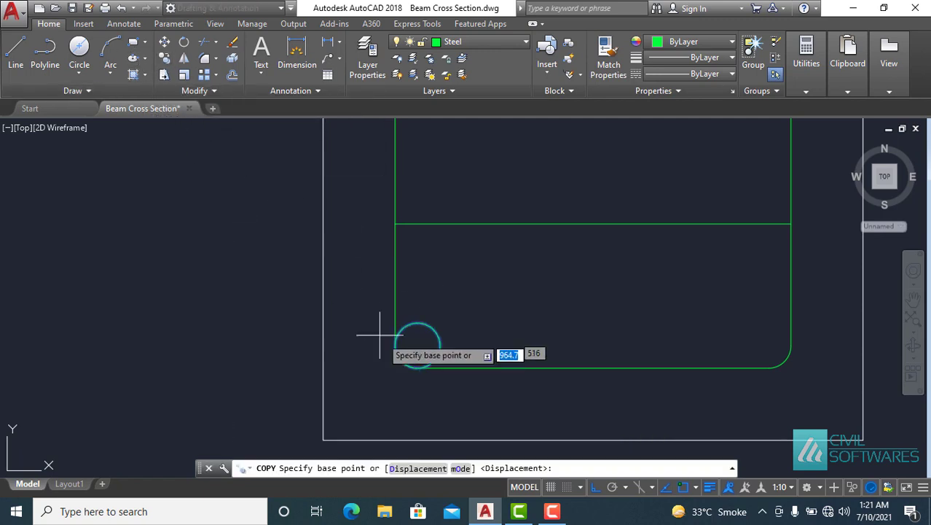
{"action": "left_click", "coordinate": [418, 345]}
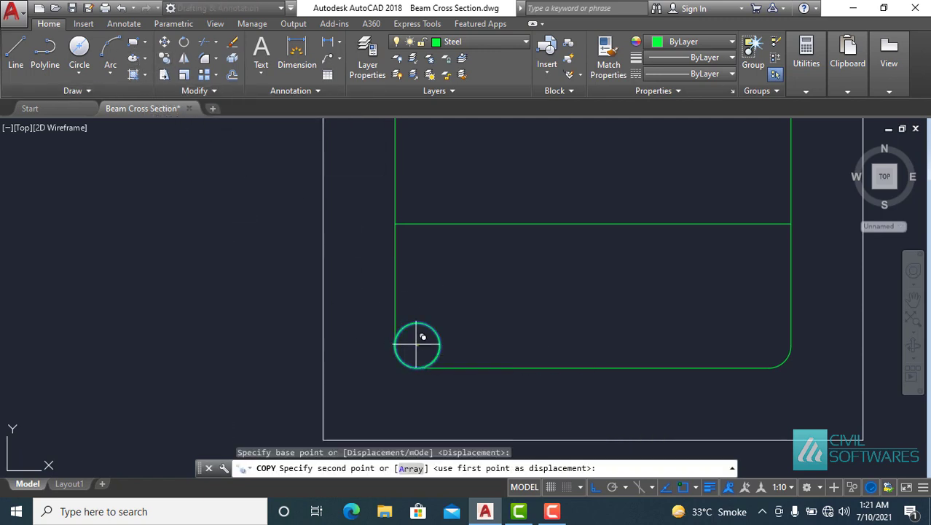
{"action": "left_click", "coordinate": [775, 338]}
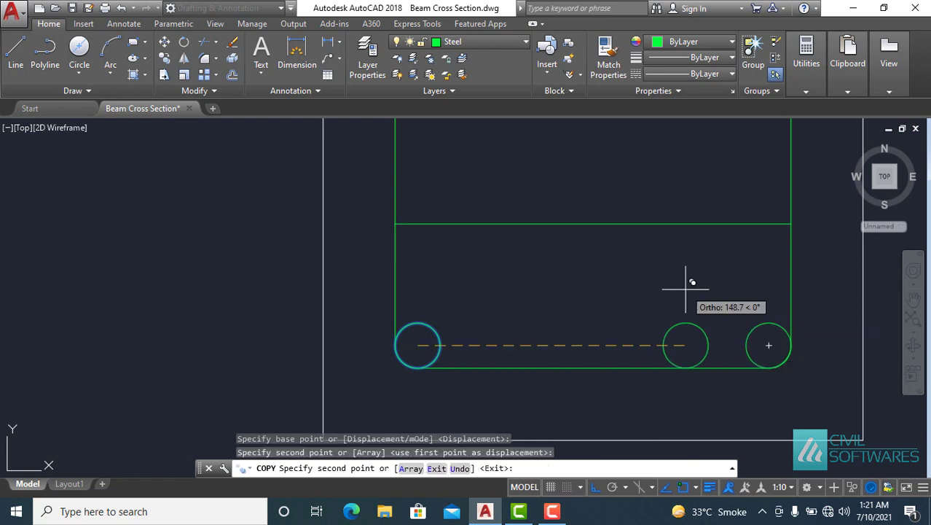
{"action": "key", "text": "Escape"}
{"action": "middle_click", "coordinate": [318, 337]}
{"action": "middle_click", "coordinate": [319, 336]}
Step: Copy the bottom-left bar to the midpoint of the bottom edge
{"action": "left_click", "coordinate": [294, 276]}
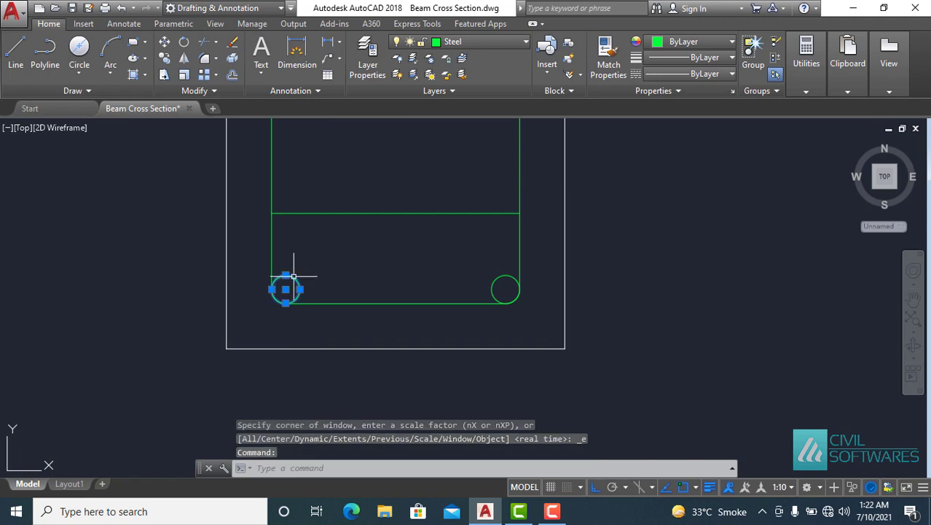
{"action": "left_click", "coordinate": [166, 60]}
{"action": "left_click", "coordinate": [285, 289]}
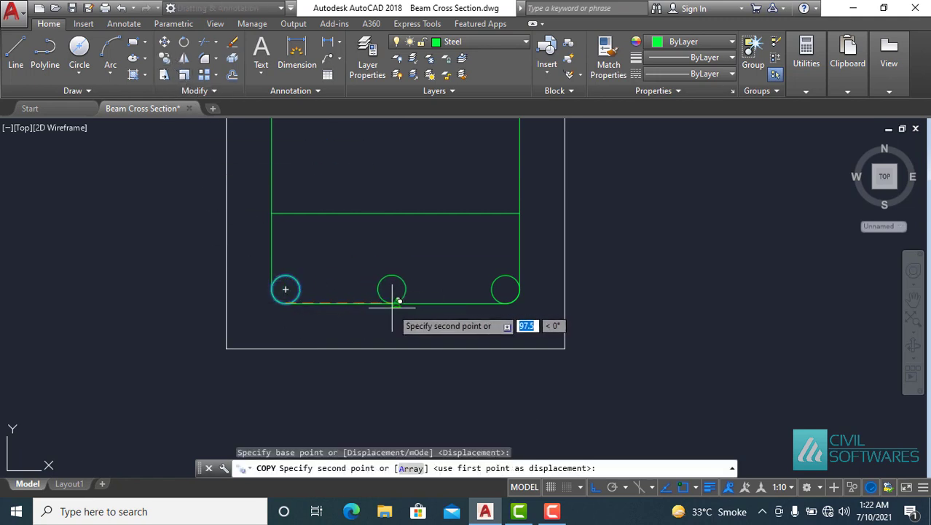
{"action": "left_click", "coordinate": [397, 290]}
{"action": "key", "text": "Escape"}
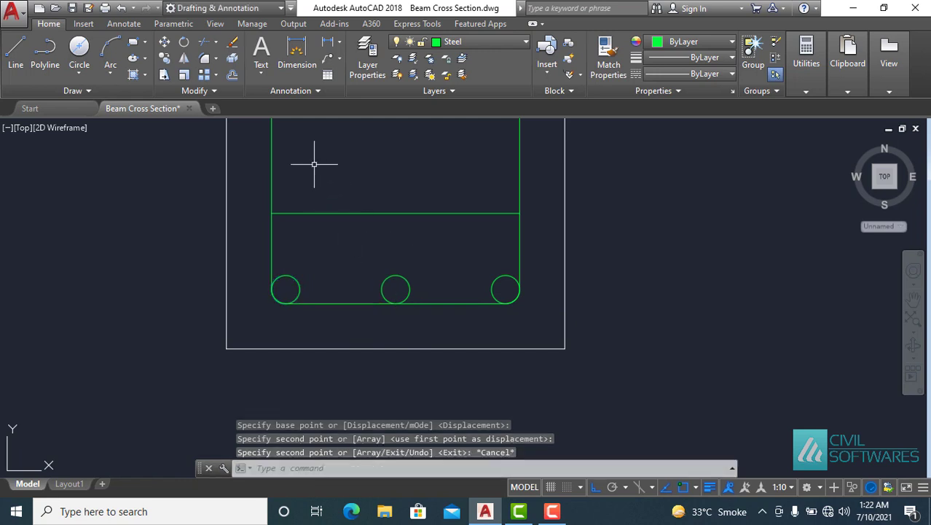
{"action": "scroll", "coordinate": [314, 164], "scroll_direction": "up", "scroll_amount": 2}
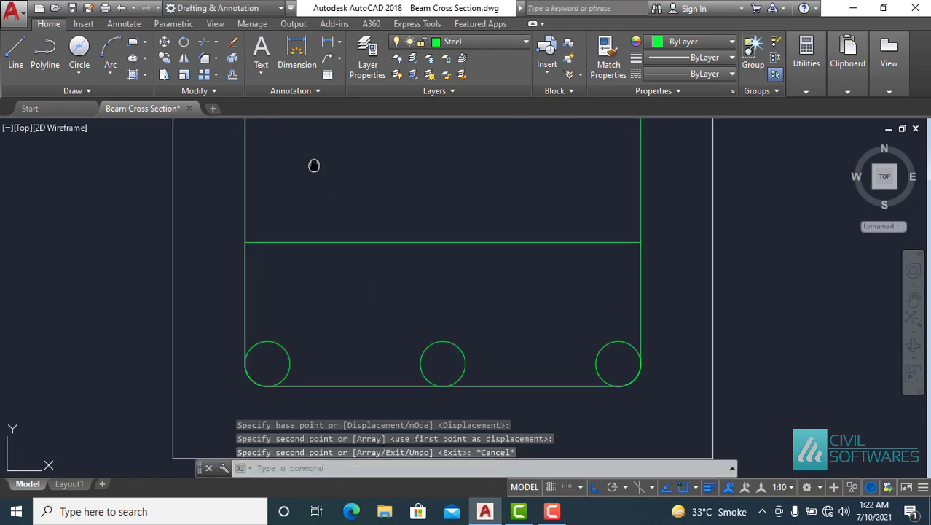
{"action": "middle_click_drag", "start_coordinate": [312, 163], "coordinate": [334, 226]}
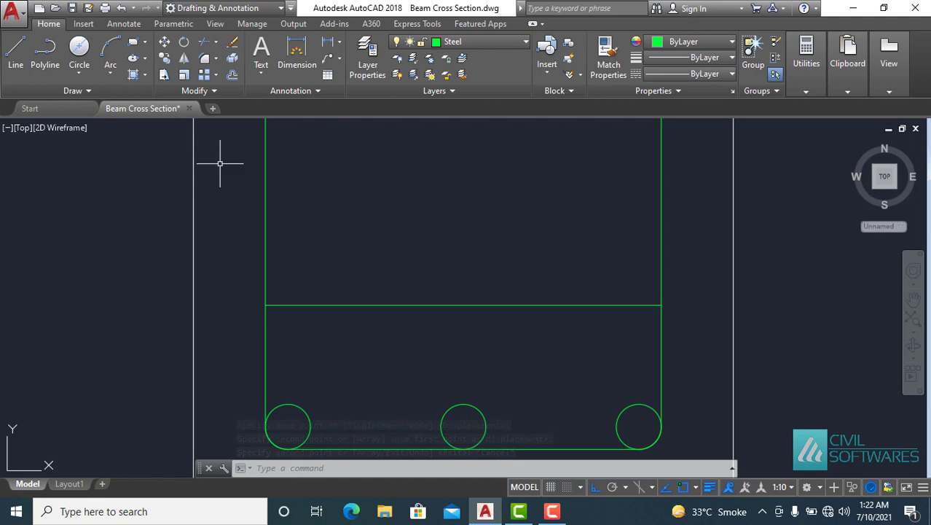
Step: Draw two radius-10 bars tangent to each side wall and the 80 divider line
{"action": "left_click", "coordinate": [80, 81]}
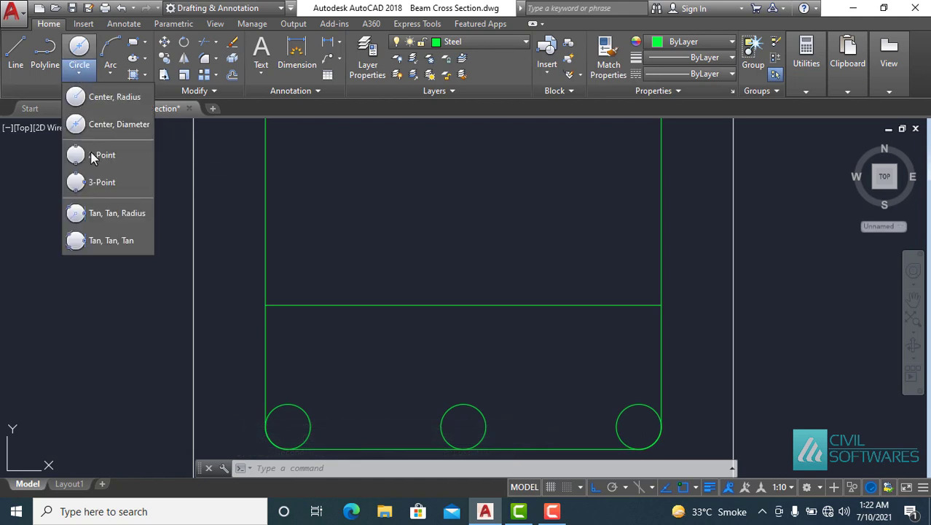
{"action": "left_click", "coordinate": [118, 214]}
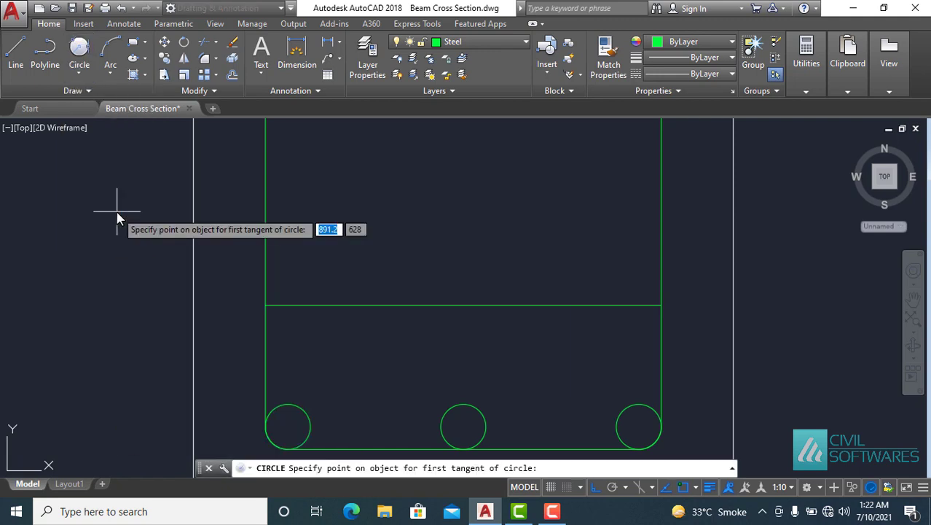
{"action": "left_click", "coordinate": [266, 275]}
{"action": "left_click", "coordinate": [303, 305]}
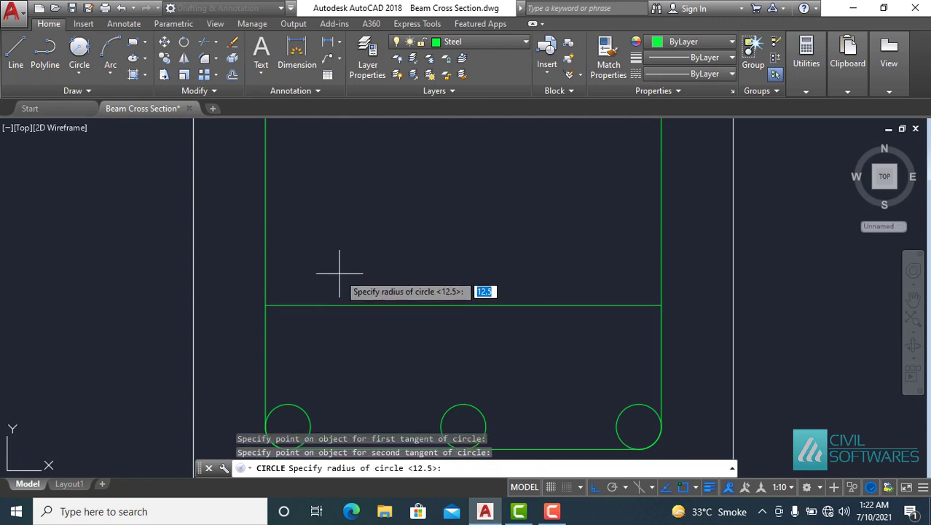
{"action": "type", "text": "10"}
{"action": "key", "text": "Return"}
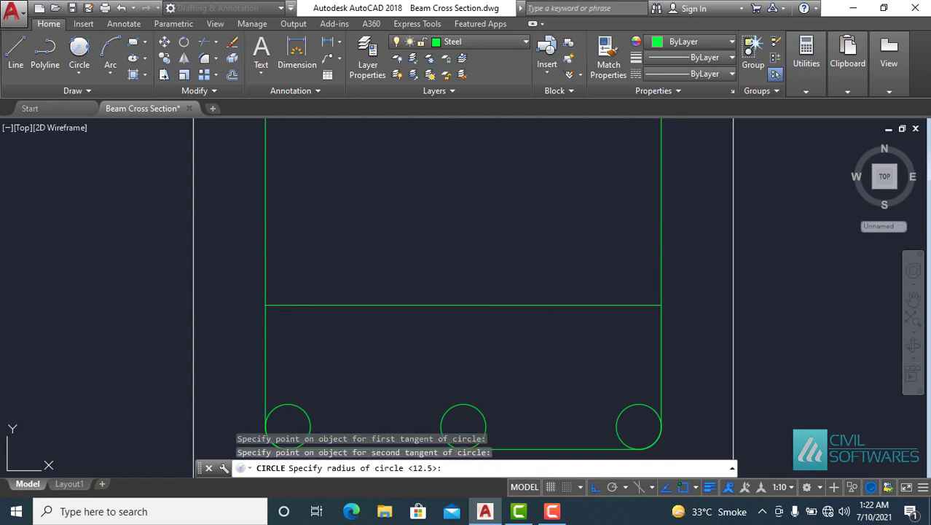
{"action": "left_click", "coordinate": [79, 51]}
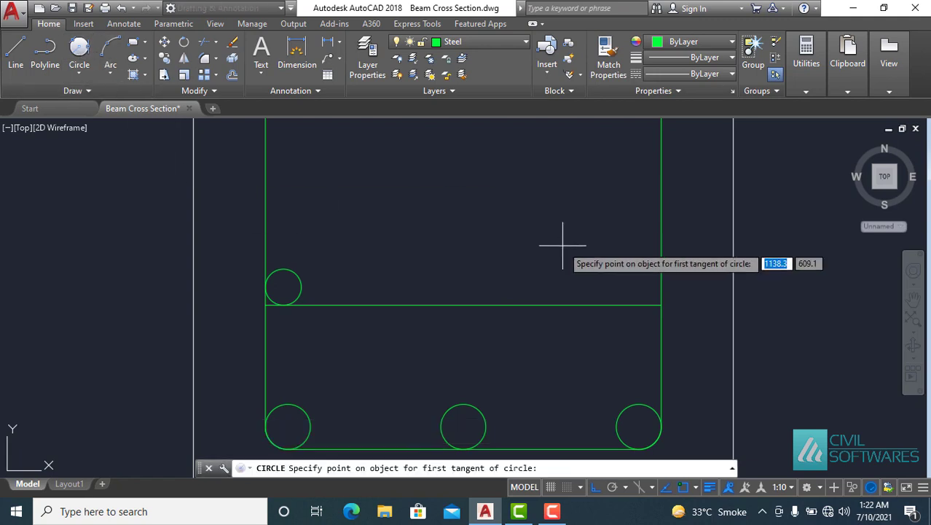
{"action": "left_click", "coordinate": [660, 251]}
{"action": "left_click", "coordinate": [602, 305]}
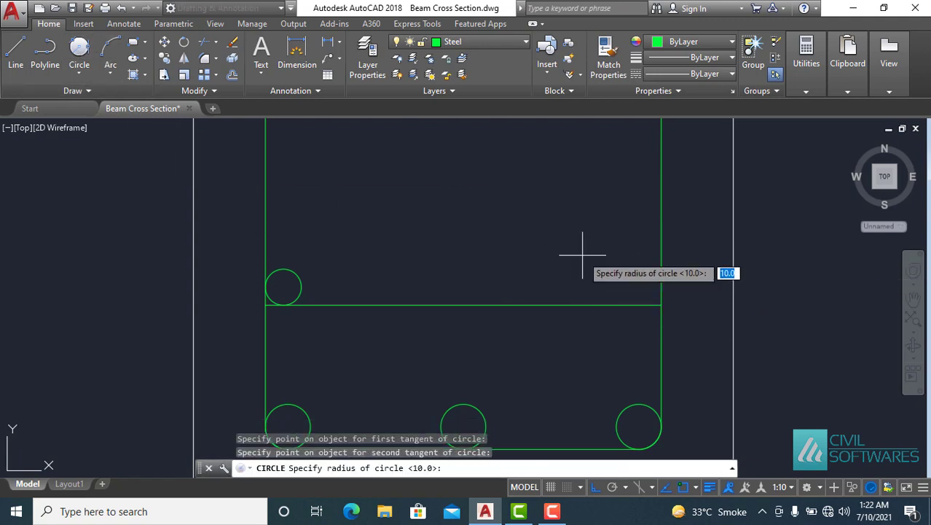
{"action": "type", "text": "10"}
{"action": "key", "text": "Return"}
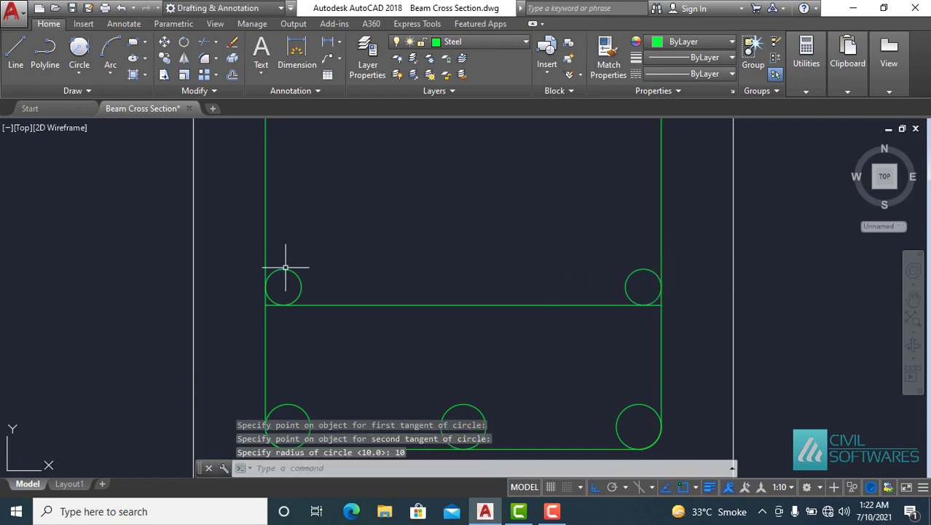
Step: Copy the upper-left bar to the middle of the second row
{"action": "left_click", "coordinate": [285, 267]}
{"action": "type", "text": "co"}
{"action": "key", "text": "Return"}
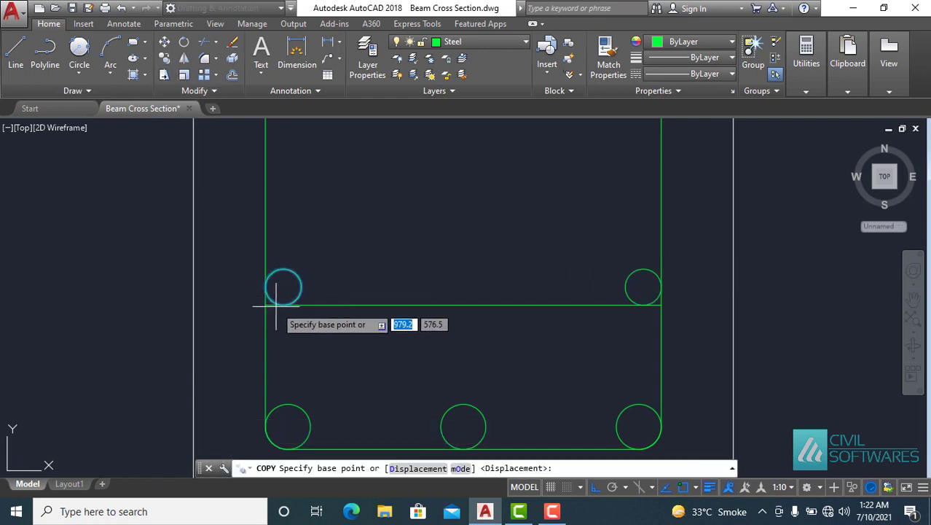
{"action": "left_click", "coordinate": [283, 287]}
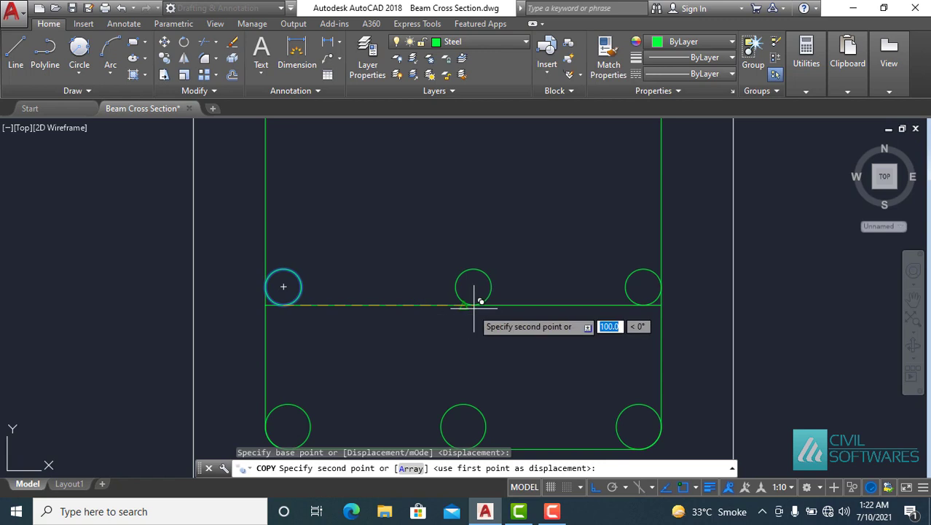
{"action": "left_click", "coordinate": [464, 309]}
{"action": "key", "text": "Escape"}
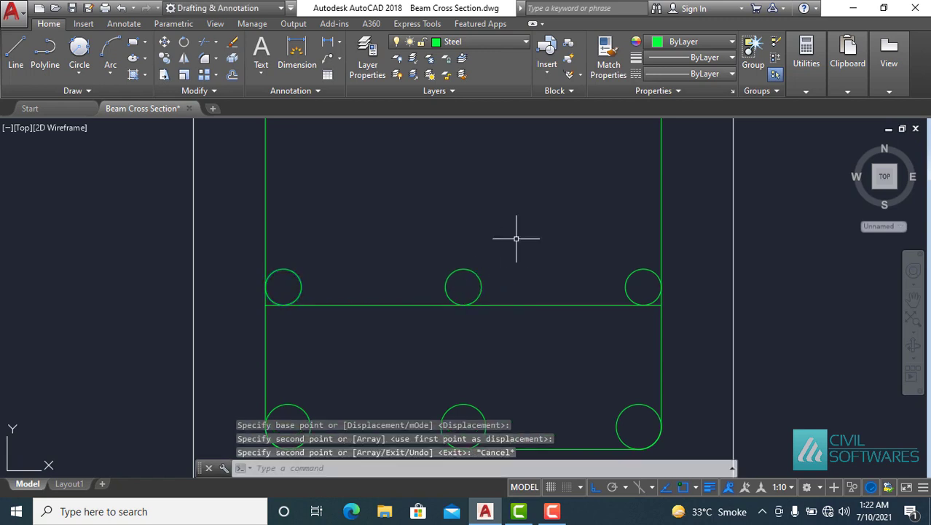
{"action": "middle_click", "coordinate": [584, 233]}
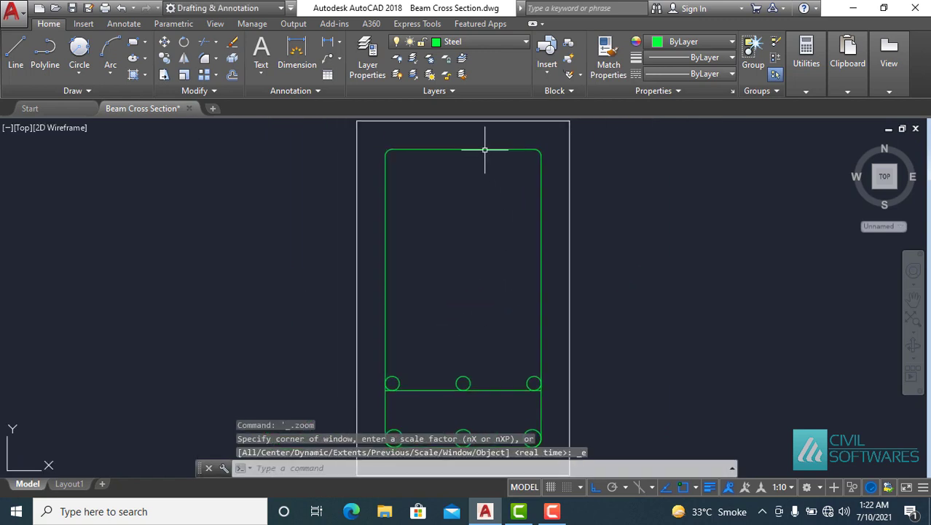
Step: Draw a 20-diameter bar centred at the stirrup's top-left corner
{"action": "scroll", "coordinate": [470, 133], "scroll_direction": "up", "scroll_amount": 2}
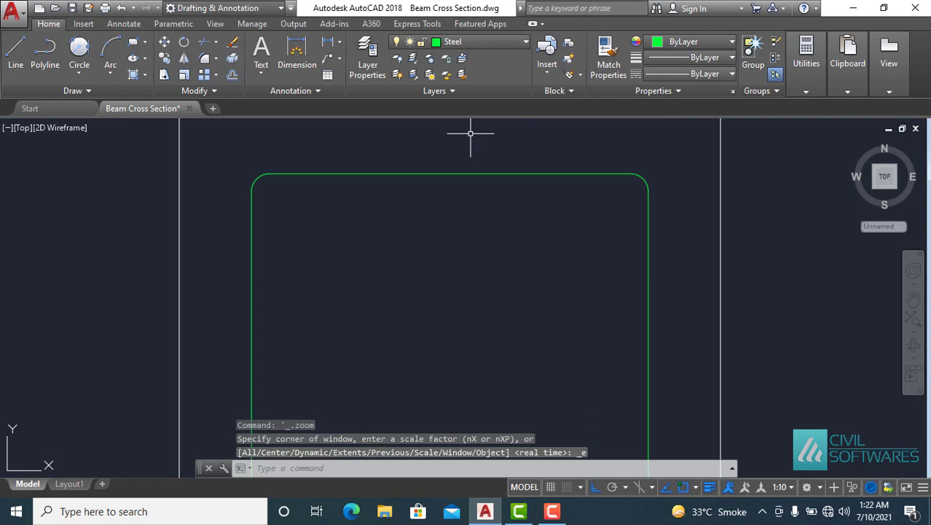
{"action": "left_click", "coordinate": [80, 73]}
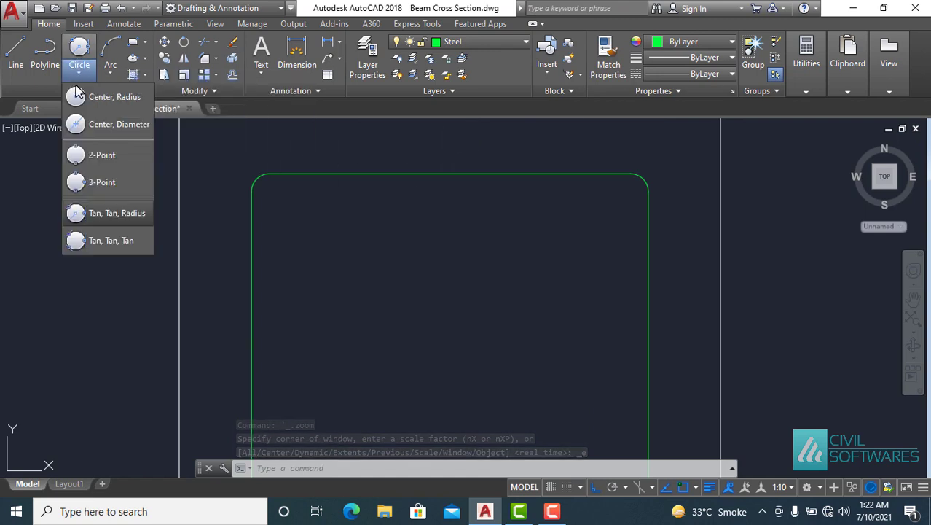
{"action": "left_click", "coordinate": [120, 124]}
{"action": "left_click", "coordinate": [270, 191]}
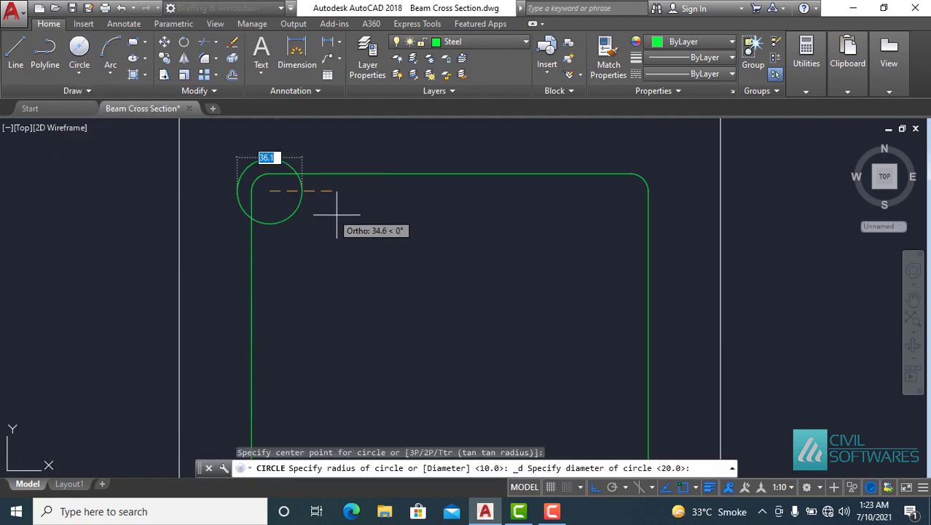
{"action": "type", "text": "20"}
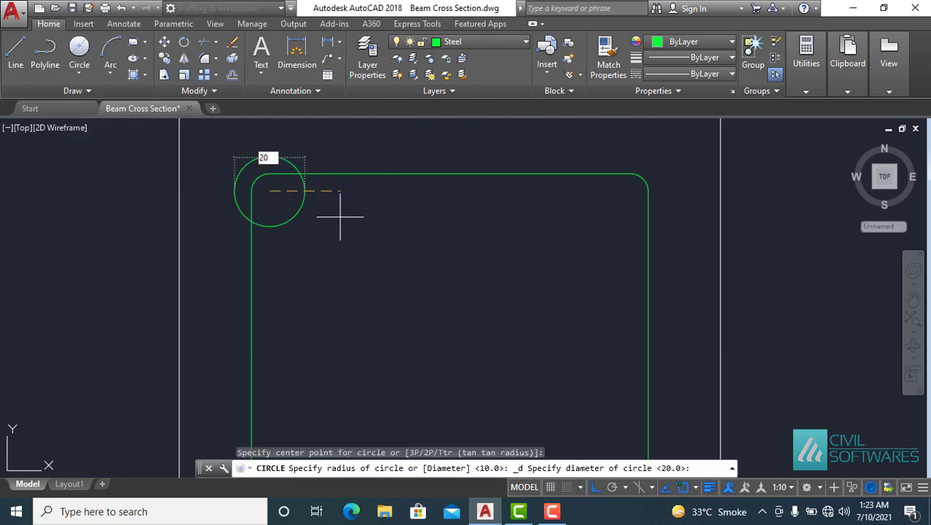
{"action": "key", "text": "Return"}
{"action": "left_click", "coordinate": [288, 212]}
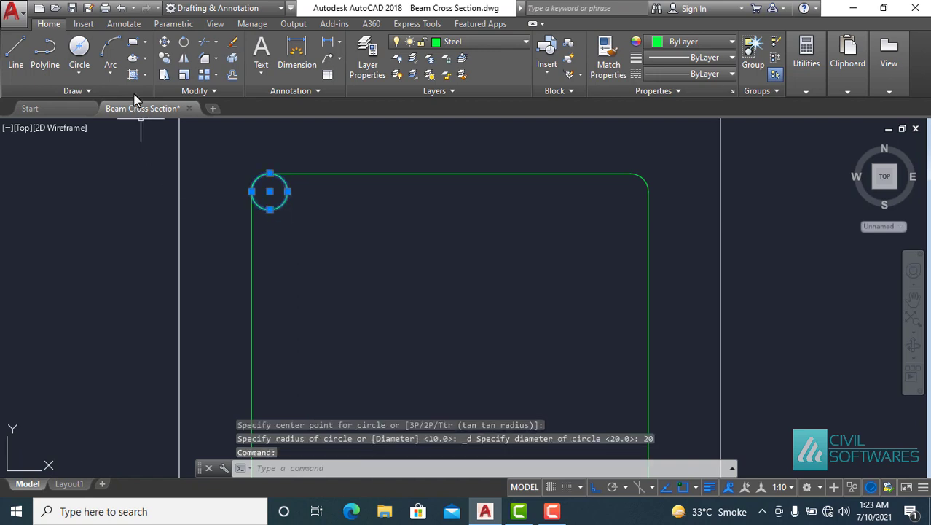
Step: Copy the top-left bar 200 to the right
{"action": "left_click", "coordinate": [164, 59]}
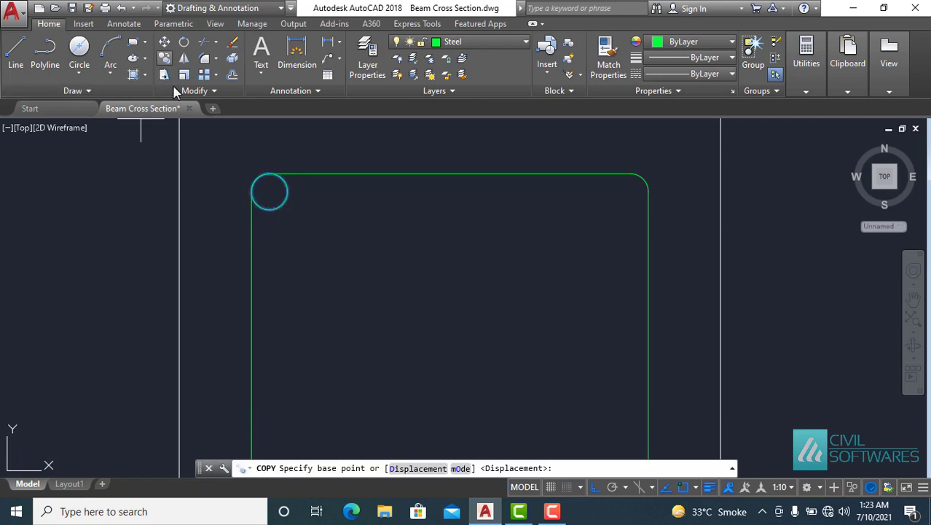
{"action": "left_click", "coordinate": [269, 191]}
{"action": "type", "text": "200"}
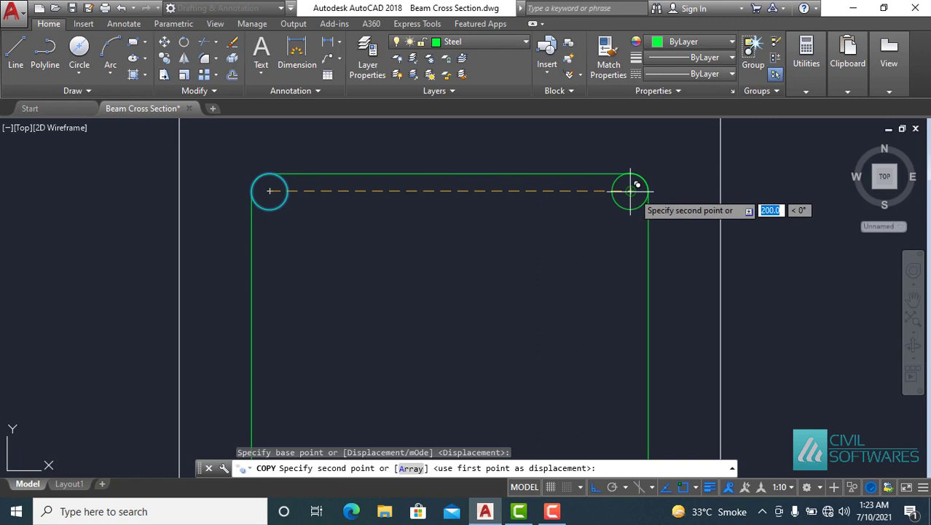
{"action": "key", "text": "Return"}
{"action": "key", "text": "Escape"}
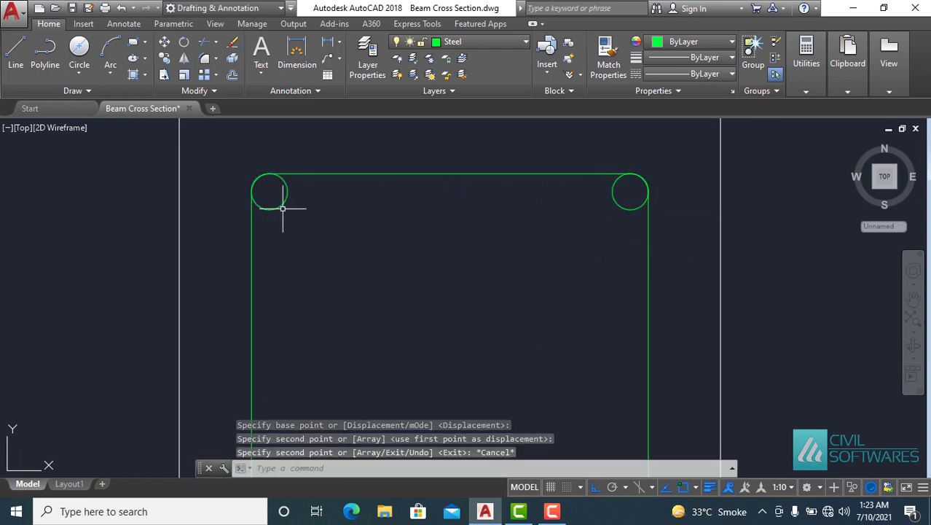
Step: Copy the top-left bar to the midpoint of the top edge
{"action": "left_click", "coordinate": [282, 206]}
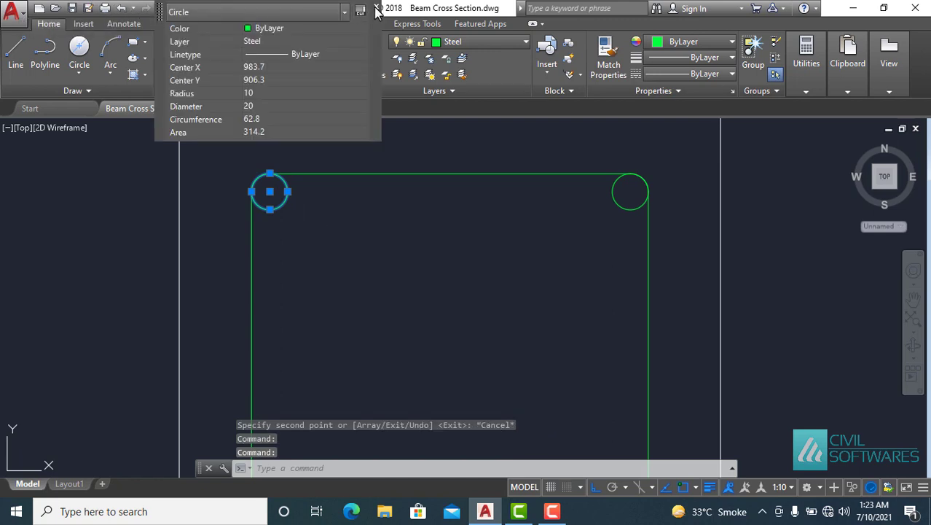
{"action": "left_click", "coordinate": [377, 11]}
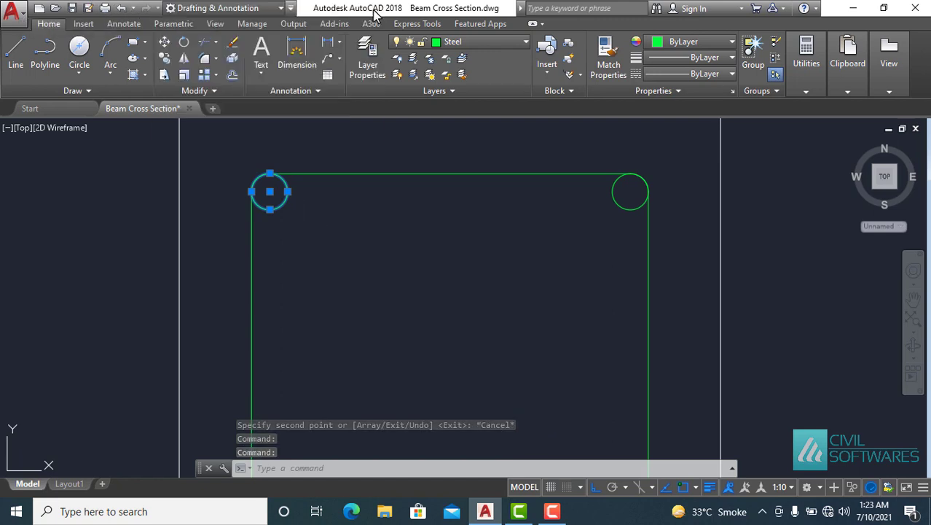
{"action": "left_click", "coordinate": [166, 66]}
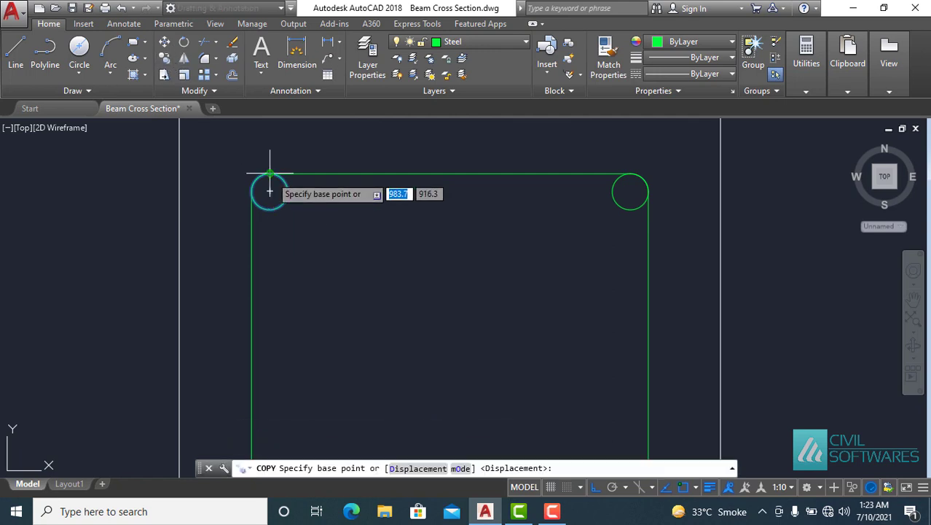
{"action": "left_click", "coordinate": [270, 191]}
{"action": "left_click", "coordinate": [449, 174]}
Step: Delete the horizontal divider line 80 above the bottom that runs through the middle bars
{"action": "key", "text": "Escape"}
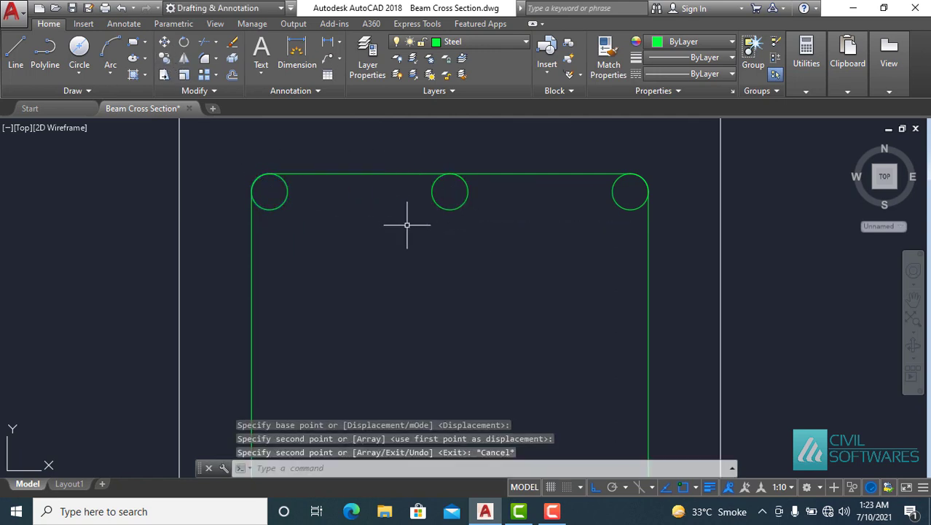
{"action": "scroll", "coordinate": [416, 197], "scroll_direction": "down", "scroll_amount": 4}
{"action": "scroll", "coordinate": [412, 198], "scroll_direction": "down", "scroll_amount": 2}
{"action": "middle_click_drag", "start_coordinate": [422, 248], "coordinate": [394, 228]}
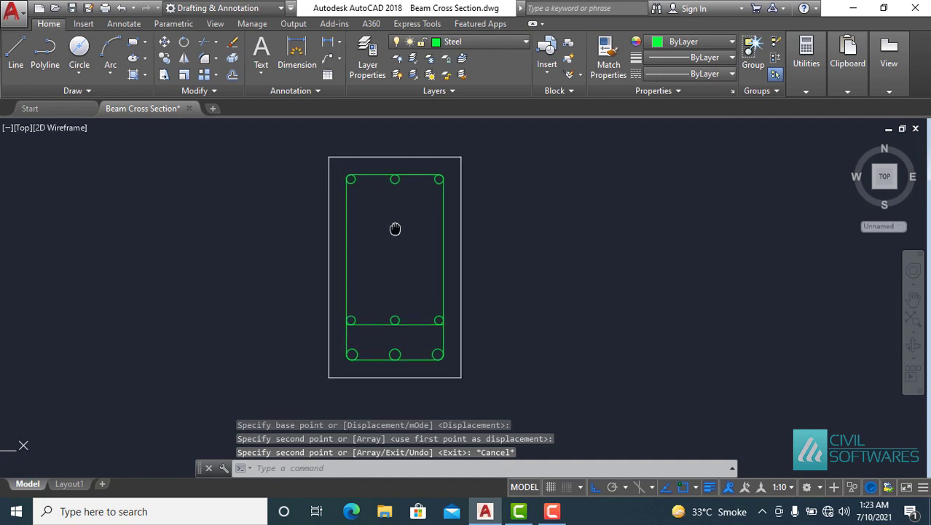
{"action": "left_click", "coordinate": [370, 323]}
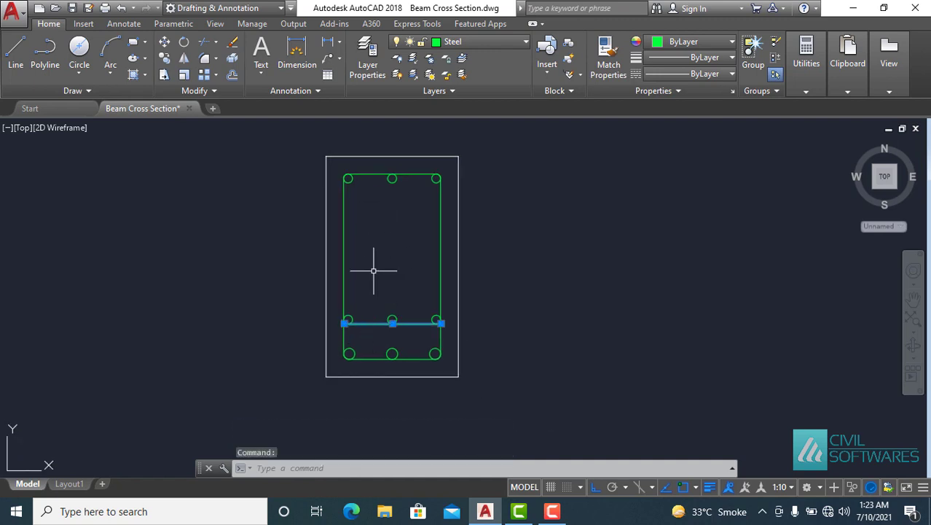
{"action": "key", "text": "Delete"}
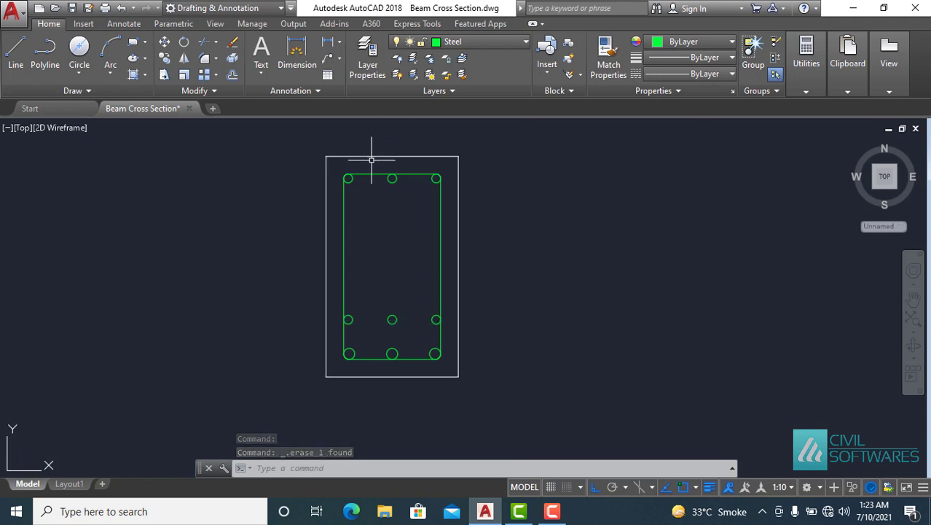
{"action": "scroll", "coordinate": [370, 145], "scroll_direction": "up", "scroll_amount": 1}
{"action": "scroll", "coordinate": [372, 141], "scroll_direction": "up", "scroll_amount": 3}
Step: Make Hatch the current layer
{"action": "left_click", "coordinate": [487, 41]}
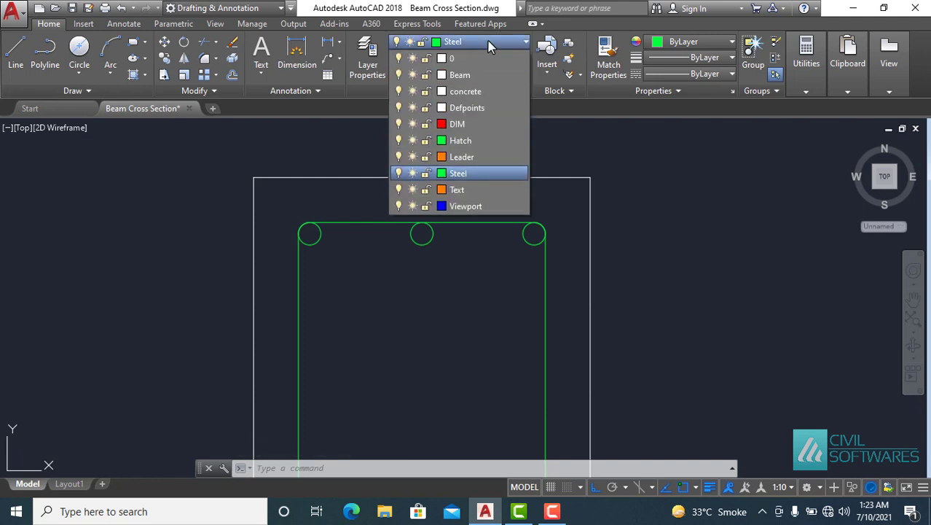
{"action": "left_click", "coordinate": [461, 141]}
{"action": "left_click", "coordinate": [466, 149]}
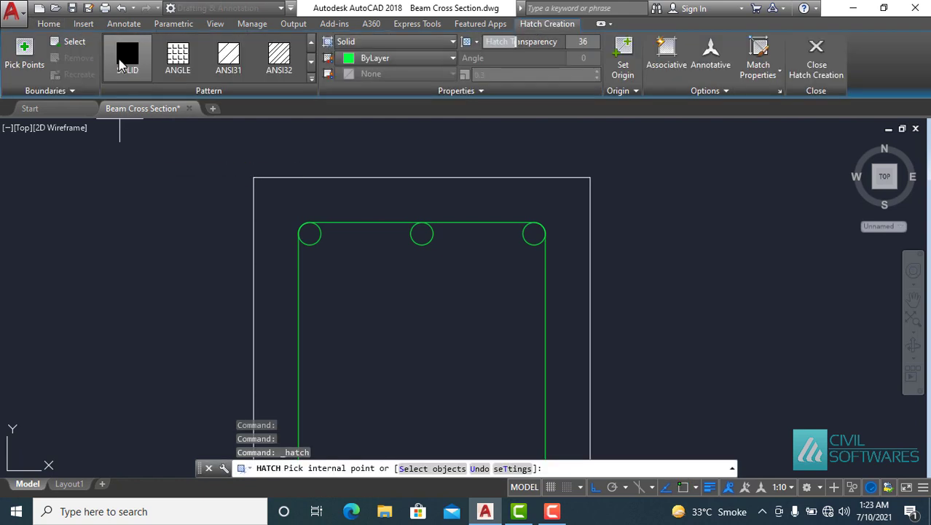
Step: Fill the top, middle-row and bottom rebar circles with solid hatch
{"action": "left_click", "coordinate": [309, 234]}
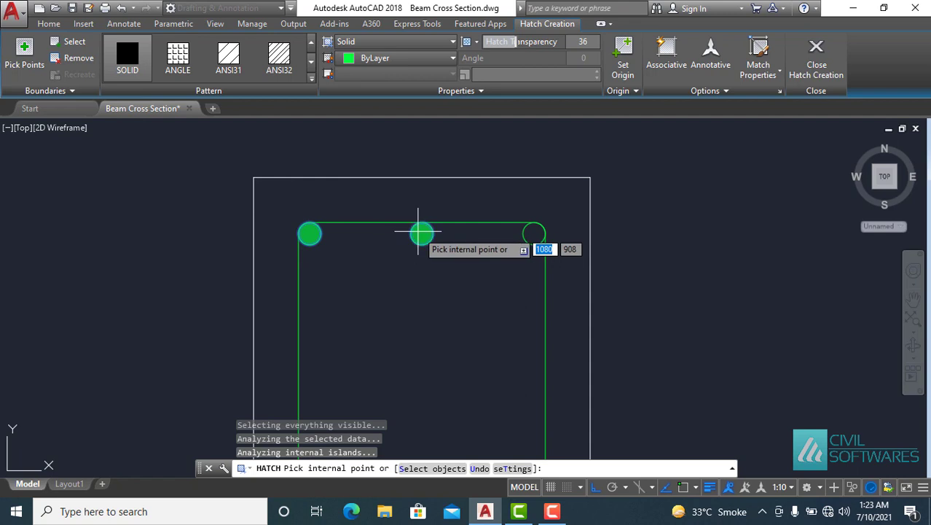
{"action": "left_click", "coordinate": [421, 233]}
{"action": "left_click", "coordinate": [534, 233]}
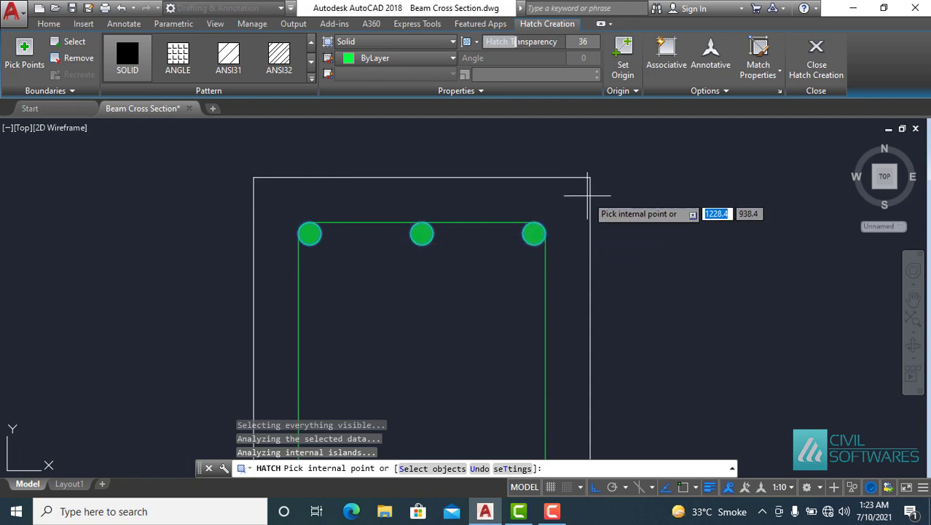
{"action": "scroll", "coordinate": [589, 196], "scroll_direction": "down", "scroll_amount": 1}
{"action": "scroll", "coordinate": [521, 279], "scroll_direction": "down", "scroll_amount": 1}
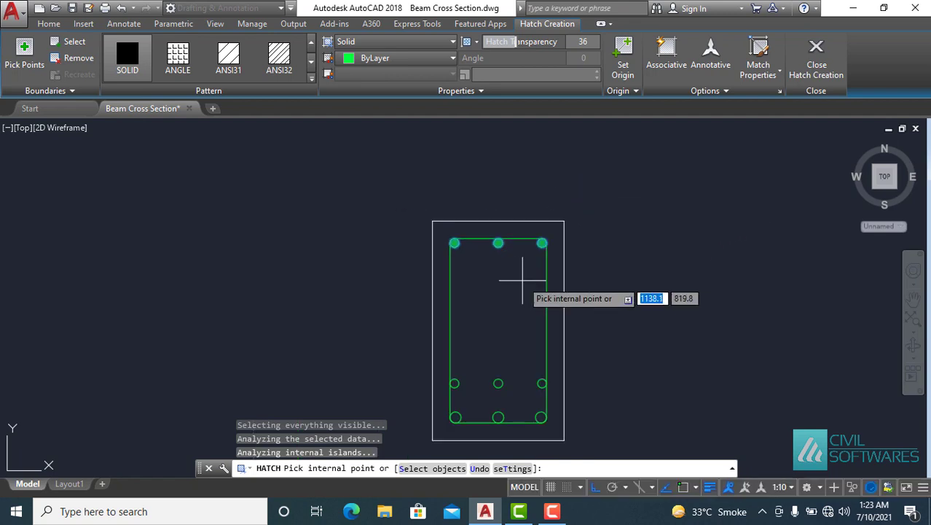
{"action": "scroll", "coordinate": [525, 430], "scroll_direction": "up", "scroll_amount": 4}
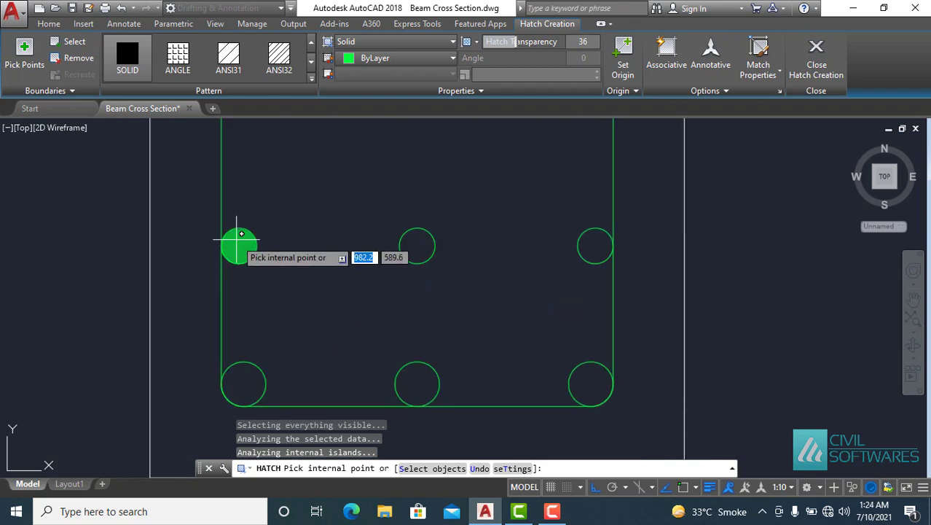
{"action": "left_click", "coordinate": [236, 239]}
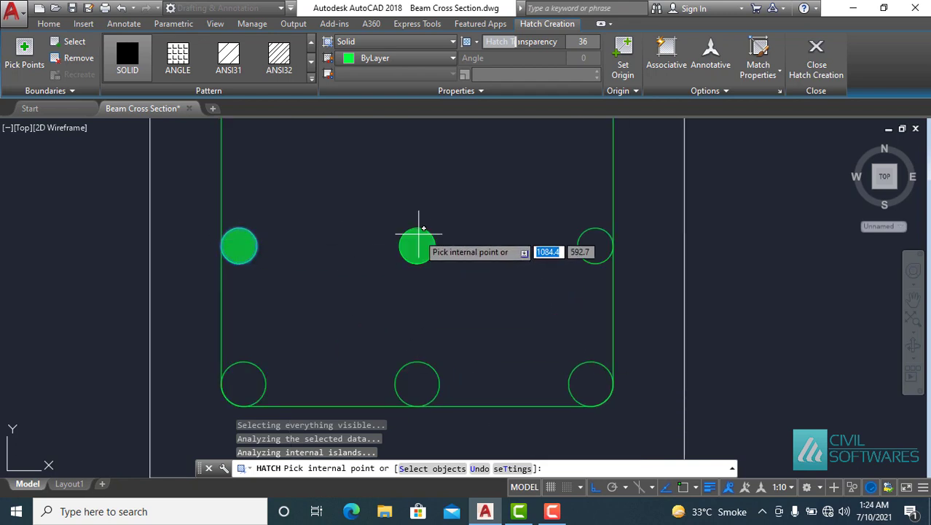
{"action": "left_click", "coordinate": [417, 237]}
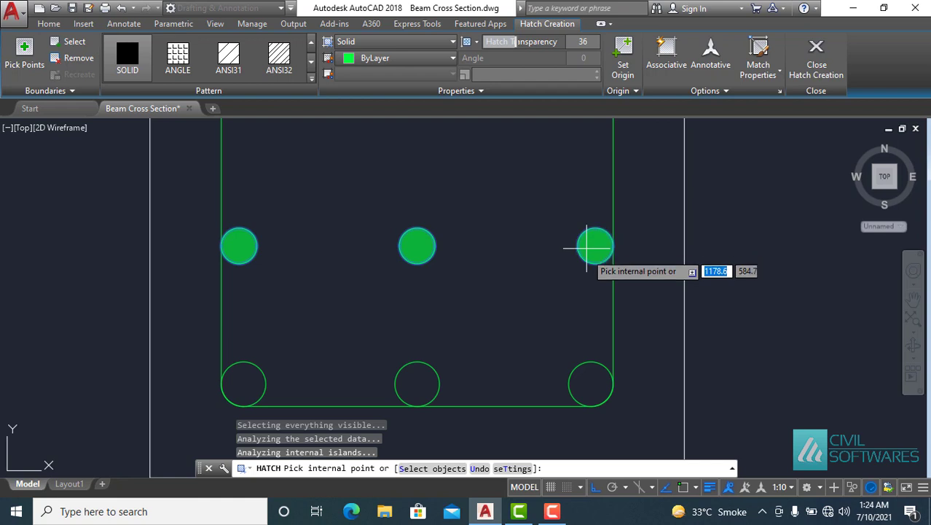
{"action": "left_click", "coordinate": [588, 383]}
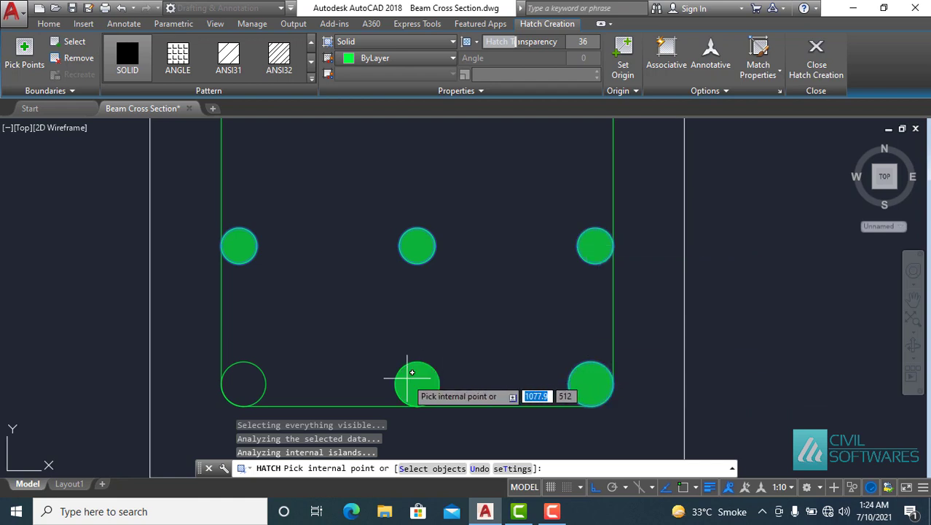
{"action": "left_click", "coordinate": [411, 381]}
{"action": "left_click", "coordinate": [247, 379]}
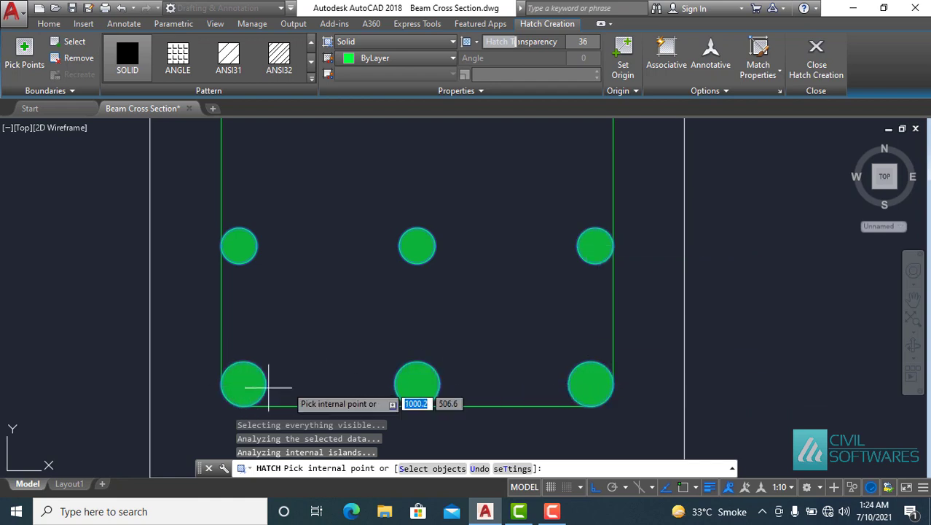
{"action": "left_click", "coordinate": [816, 58]}
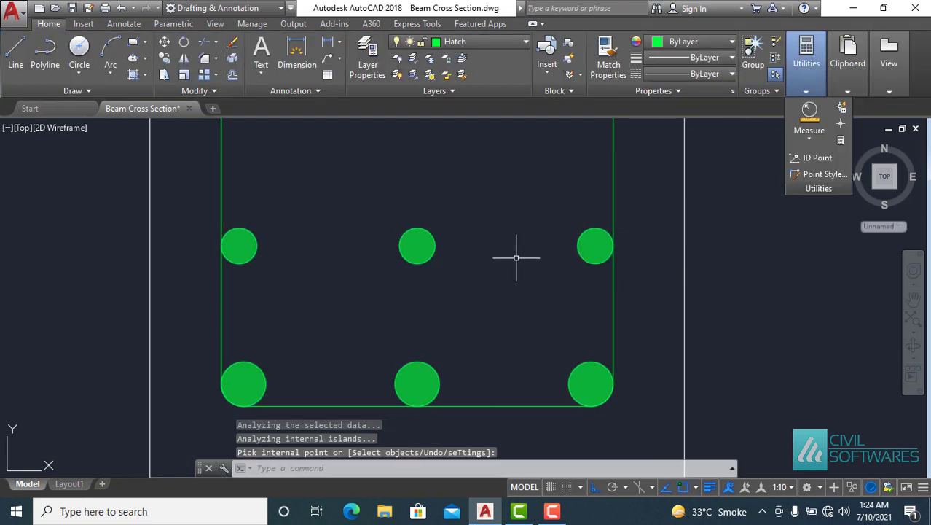
Step: Cancel the leftover hatch prompt, zoom to extents and re-centre the beam section
{"action": "key", "text": "Escape"}
{"action": "scroll", "coordinate": [519, 233], "scroll_direction": "down", "scroll_amount": 5}
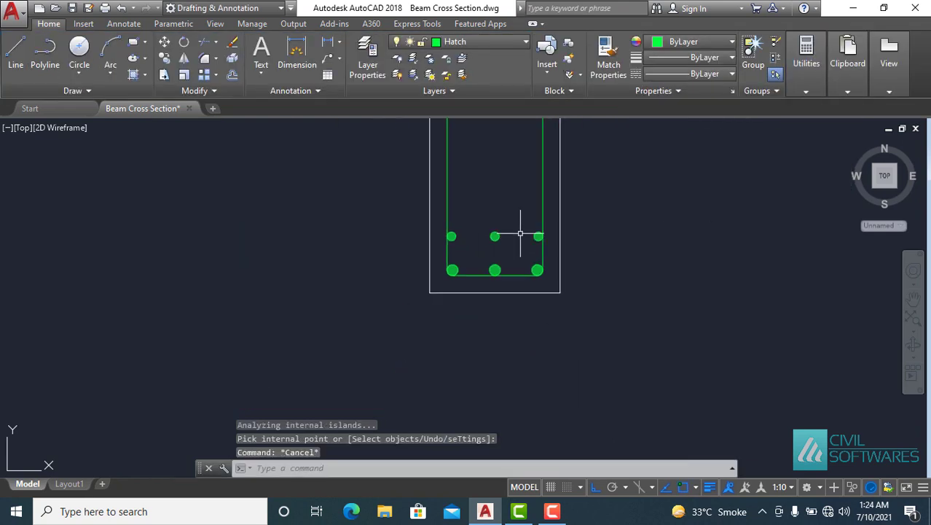
{"action": "scroll", "coordinate": [510, 219], "scroll_direction": "down", "scroll_amount": 4}
{"action": "scroll", "coordinate": [512, 185], "scroll_direction": "up", "scroll_amount": 4}
{"action": "scroll", "coordinate": [492, 211], "scroll_direction": "up", "scroll_amount": 2}
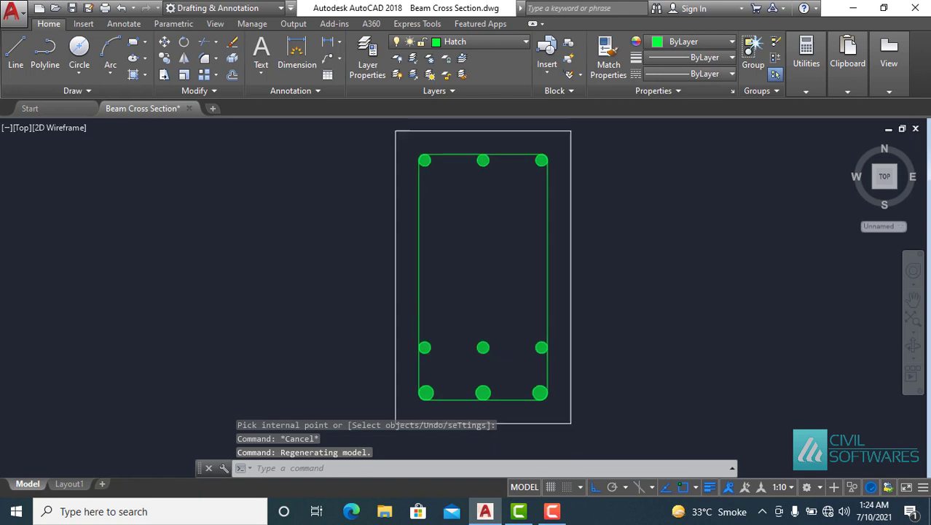
{"action": "middle_click", "coordinate": [491, 212]}
{"action": "middle_click_drag", "start_coordinate": [491, 210], "coordinate": [445, 240]}
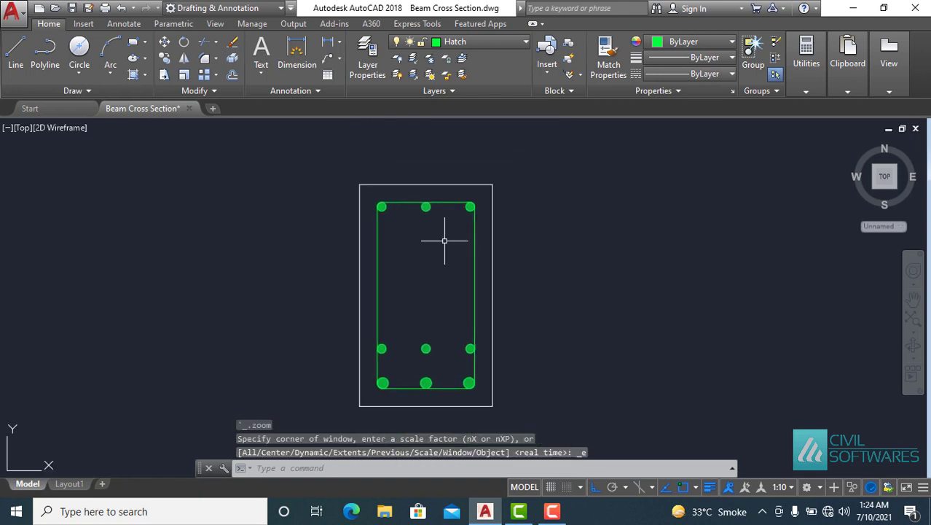
Step: Make DIM current and add a 300 linear dimension across the beam's top
{"action": "left_click", "coordinate": [498, 43]}
{"action": "left_click", "coordinate": [482, 124]}
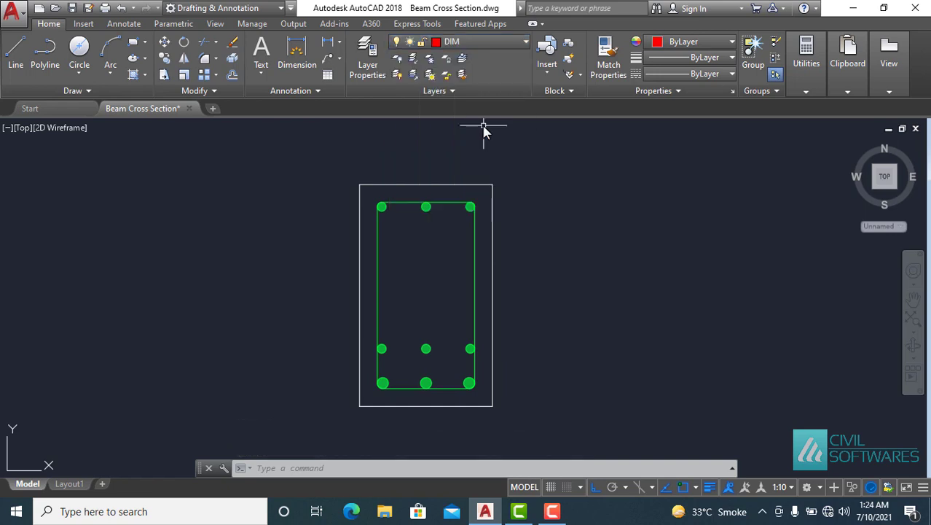
{"action": "left_click", "coordinate": [327, 45]}
{"action": "left_click", "coordinate": [360, 183]}
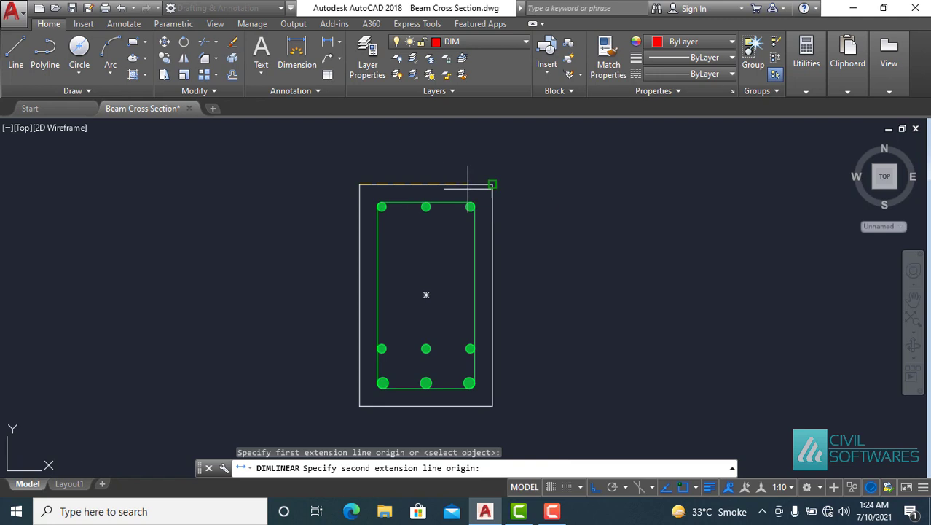
{"action": "left_click", "coordinate": [492, 183]}
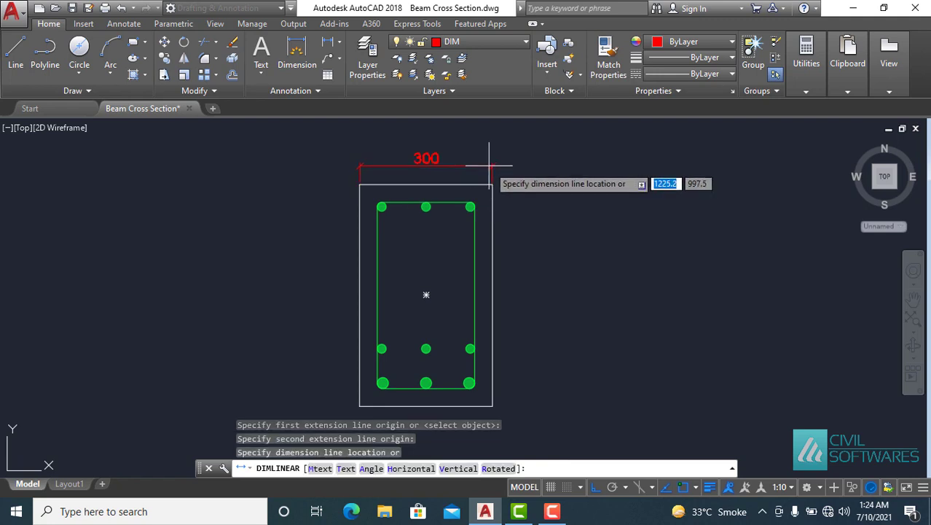
{"action": "left_click", "coordinate": [489, 166]}
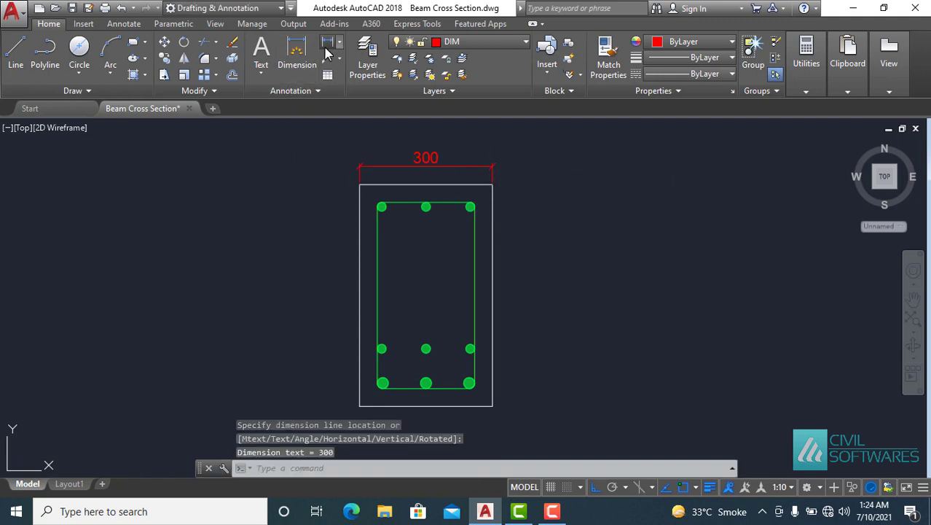
Step: Add a 500 linear dimension down the beam's left side
{"action": "left_click", "coordinate": [327, 45]}
{"action": "left_click", "coordinate": [360, 183]}
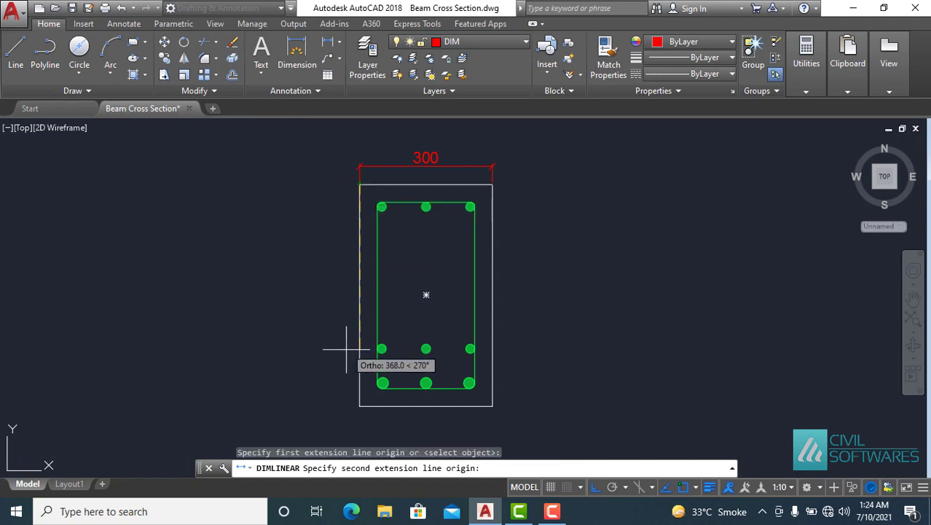
{"action": "left_click", "coordinate": [359, 406]}
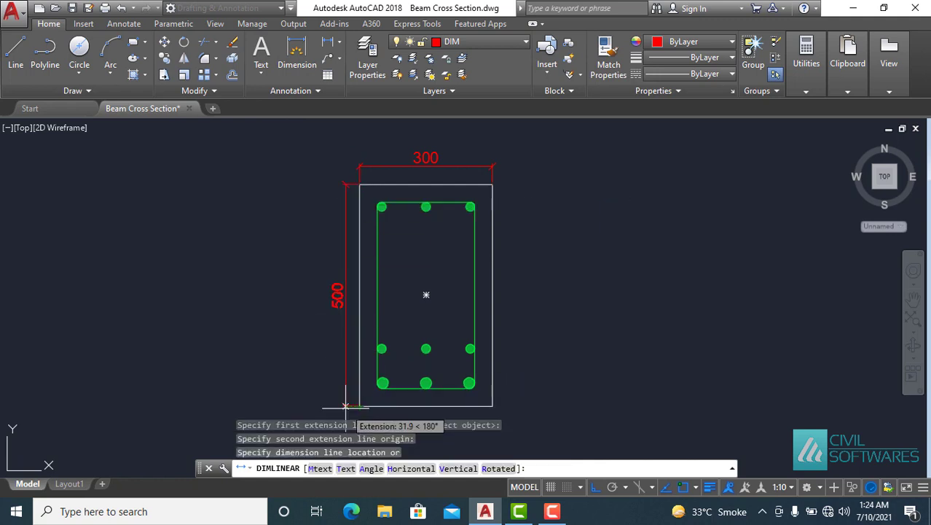
{"action": "left_click", "coordinate": [343, 405]}
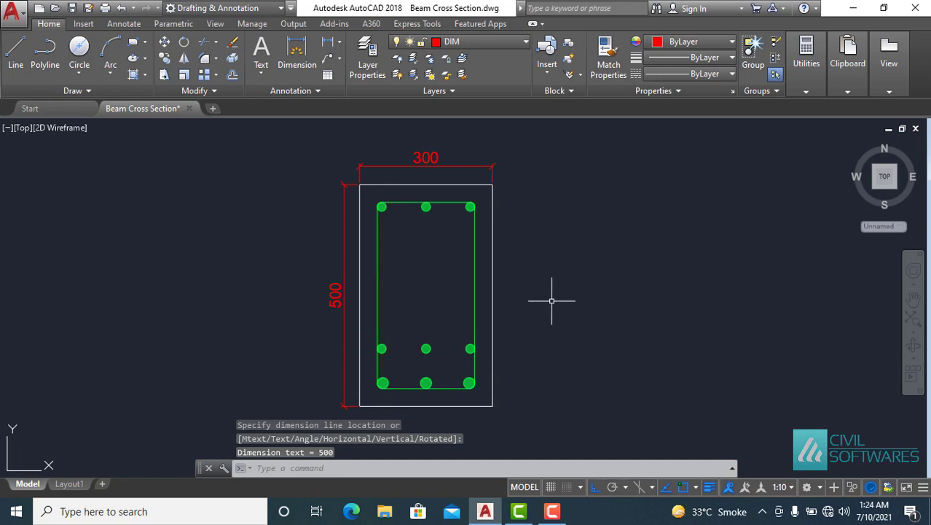
{"action": "left_click", "coordinate": [489, 45]}
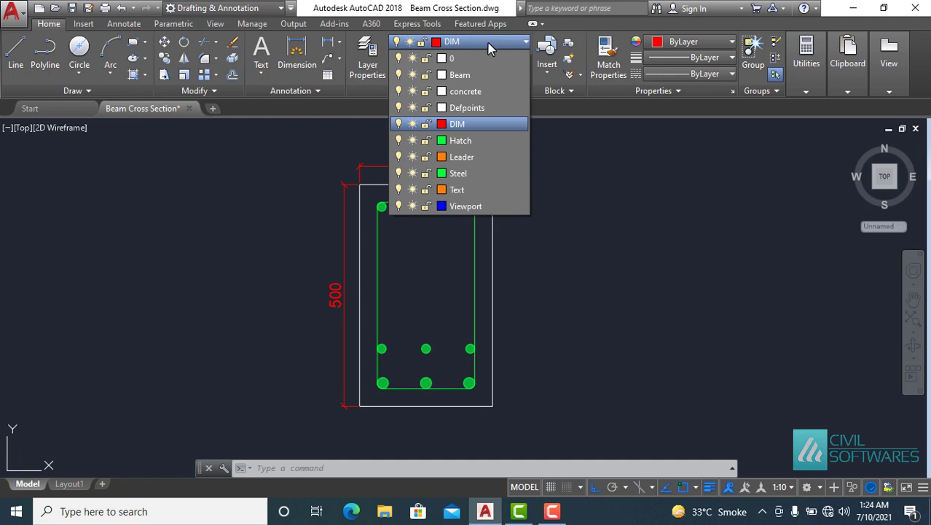
Step: On the Leader layer, add a multileader from the top-right bar reading '3 - #20'
{"action": "left_click", "coordinate": [474, 159]}
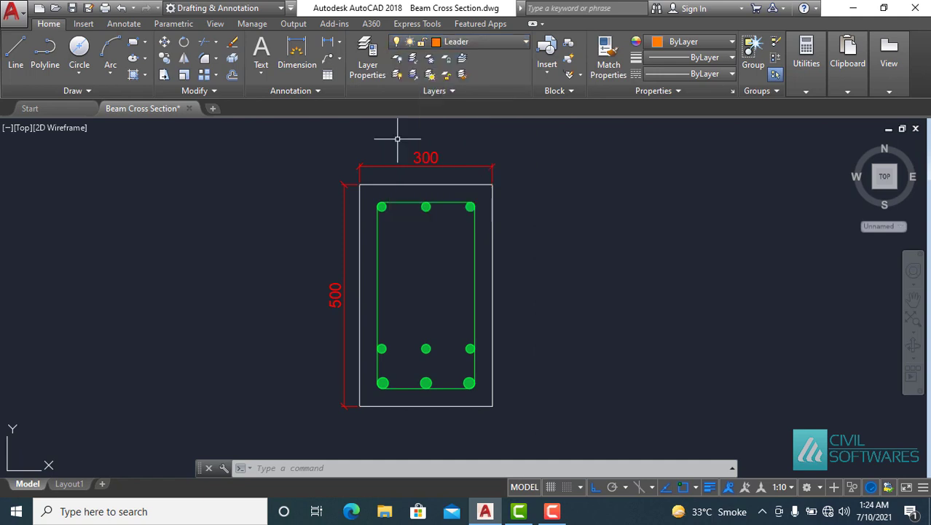
{"action": "left_click", "coordinate": [327, 60]}
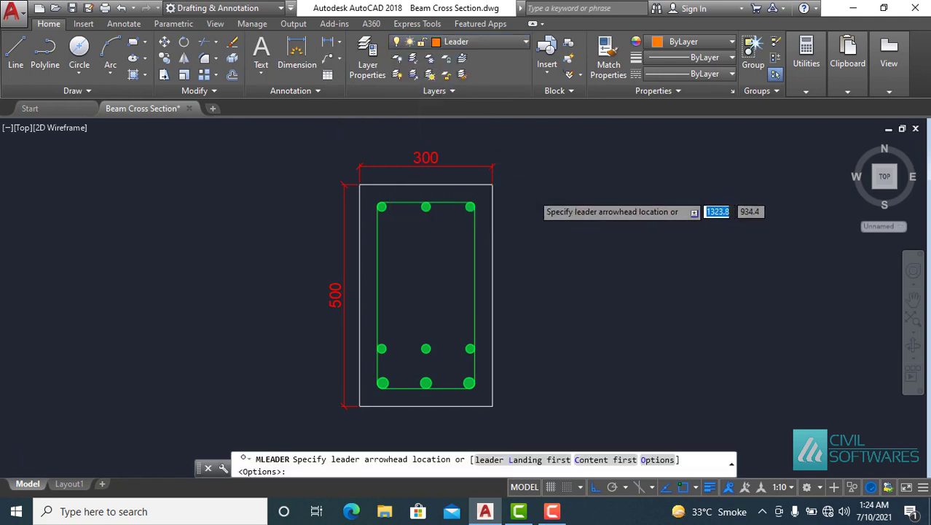
{"action": "scroll", "coordinate": [533, 194], "scroll_direction": "up", "scroll_amount": 5}
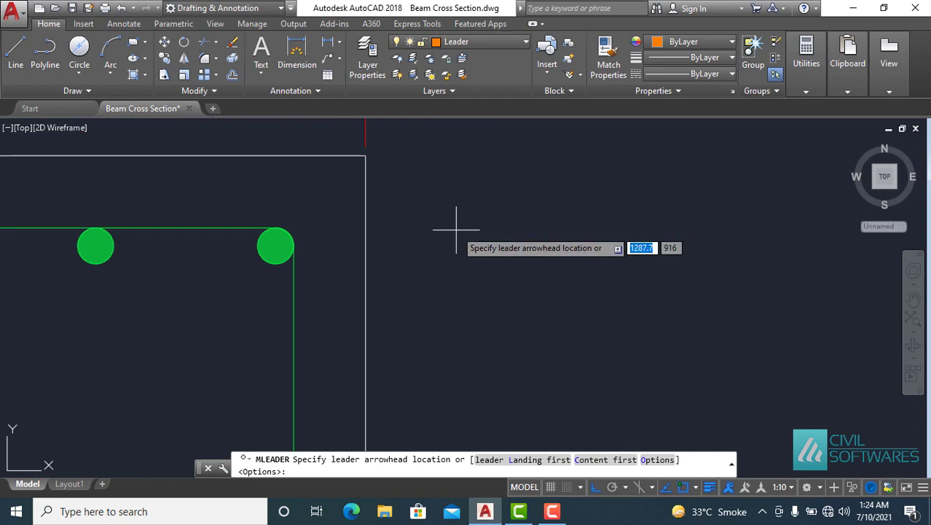
{"action": "left_click", "coordinate": [275, 246]}
{"action": "scroll", "coordinate": [626, 245], "scroll_direction": "down", "scroll_amount": 5}
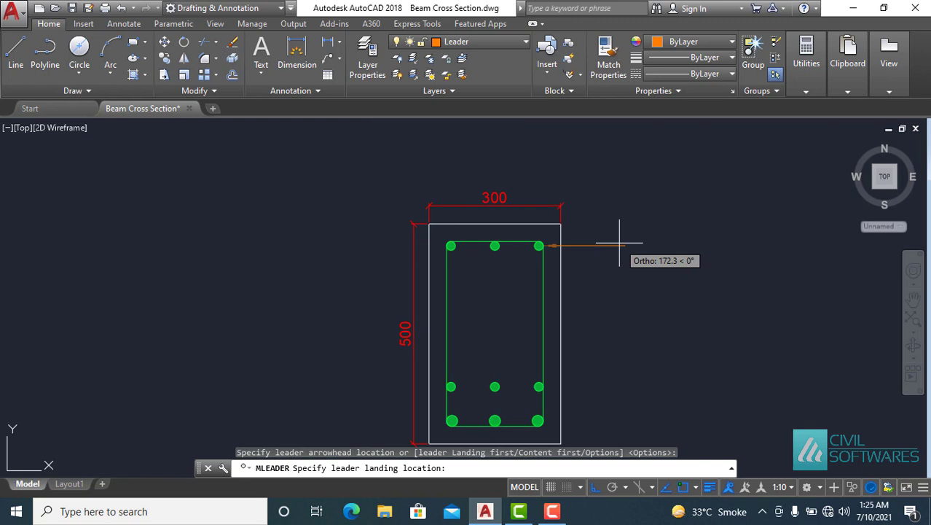
{"action": "left_click", "coordinate": [623, 244]}
{"action": "type", "text": "3 - #"}
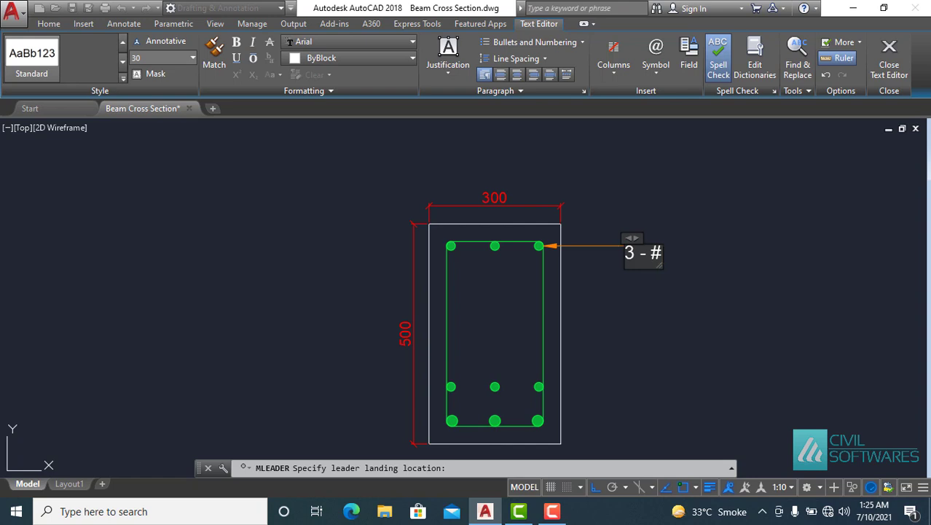
{"action": "type", "text": "20"}
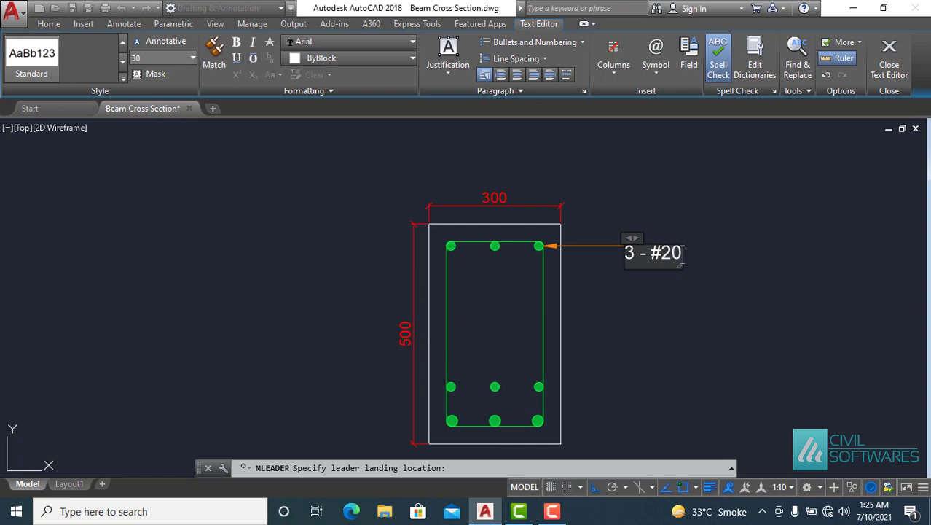
{"action": "left_click", "coordinate": [653, 299]}
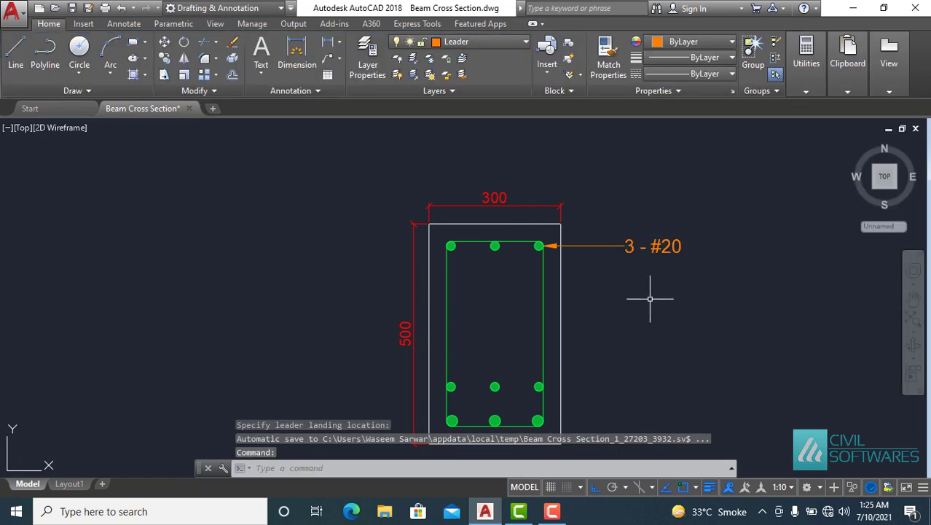
Step: Add a multileader from the stirrup's right side, landing right, reading '#10@210 mm c/c'
{"action": "left_click", "coordinate": [327, 58]}
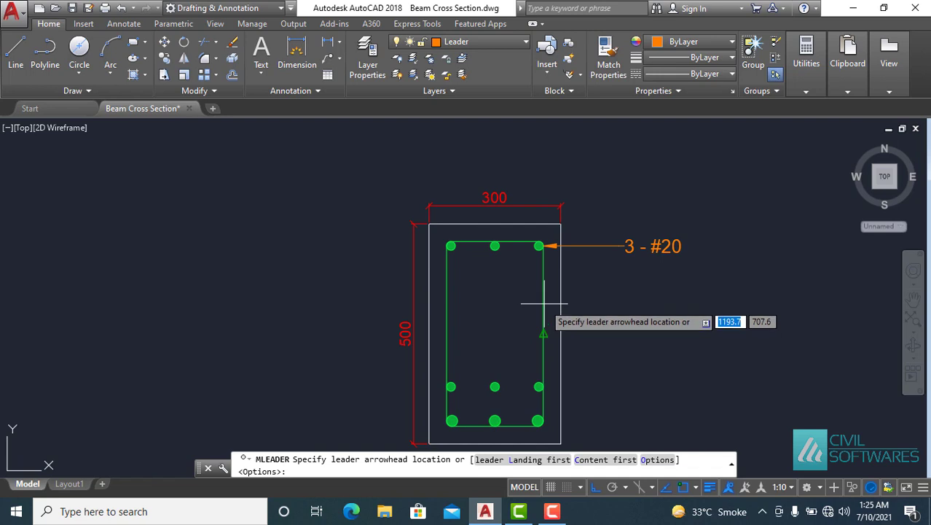
{"action": "left_click", "coordinate": [543, 333]}
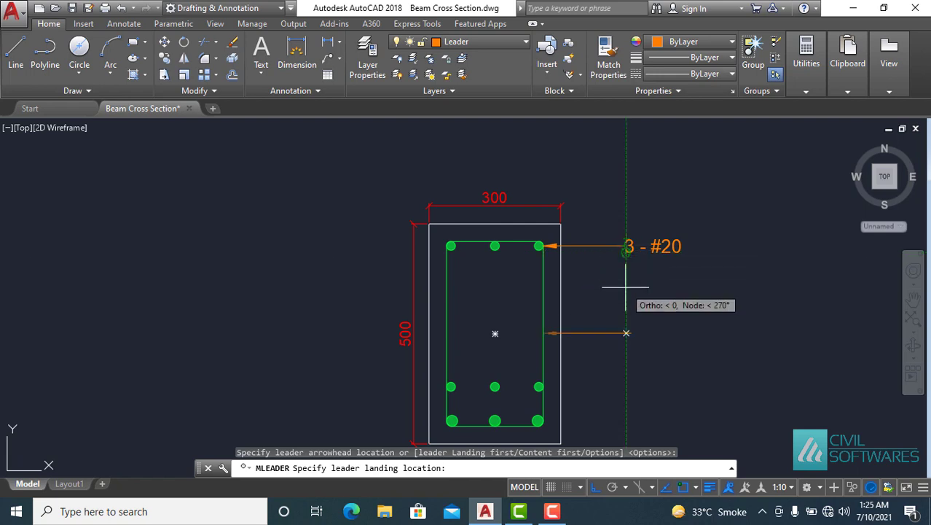
{"action": "left_click", "coordinate": [626, 333]}
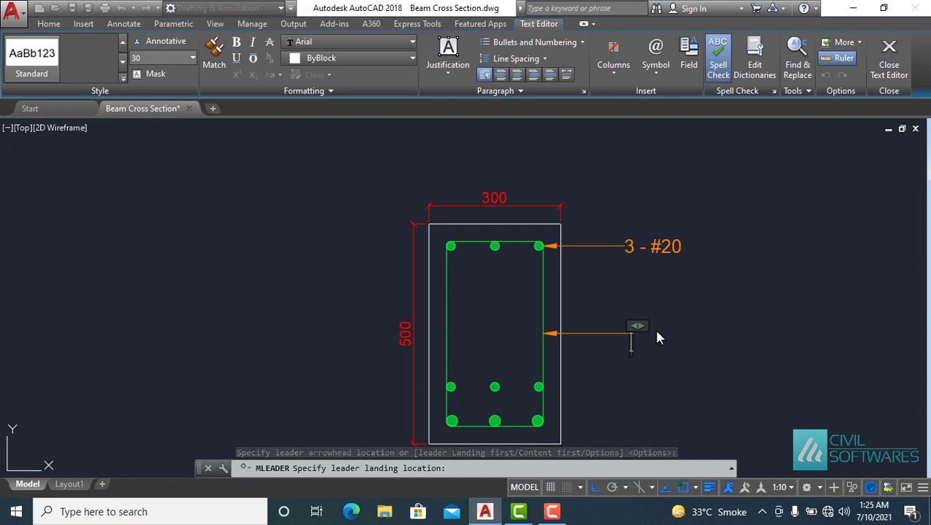
{"action": "type", "text": "#"}
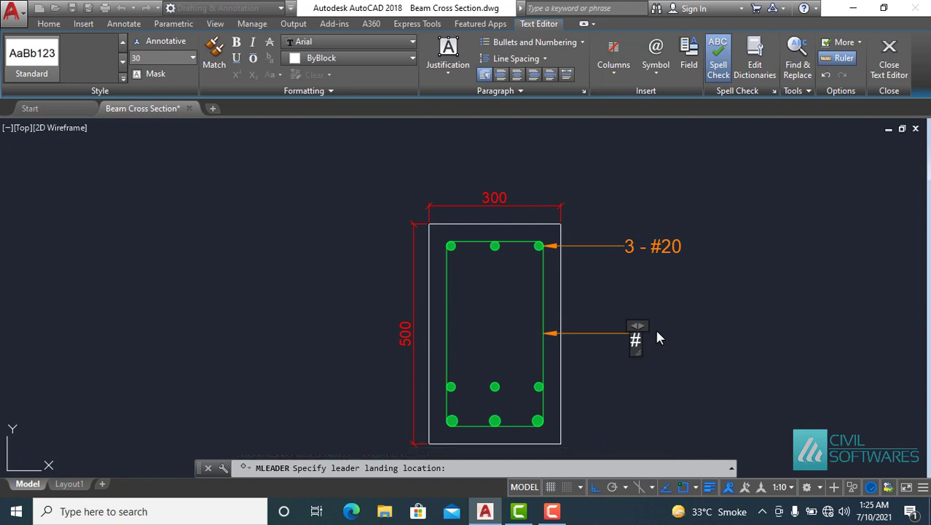
{"action": "type", "text": "10@20"}
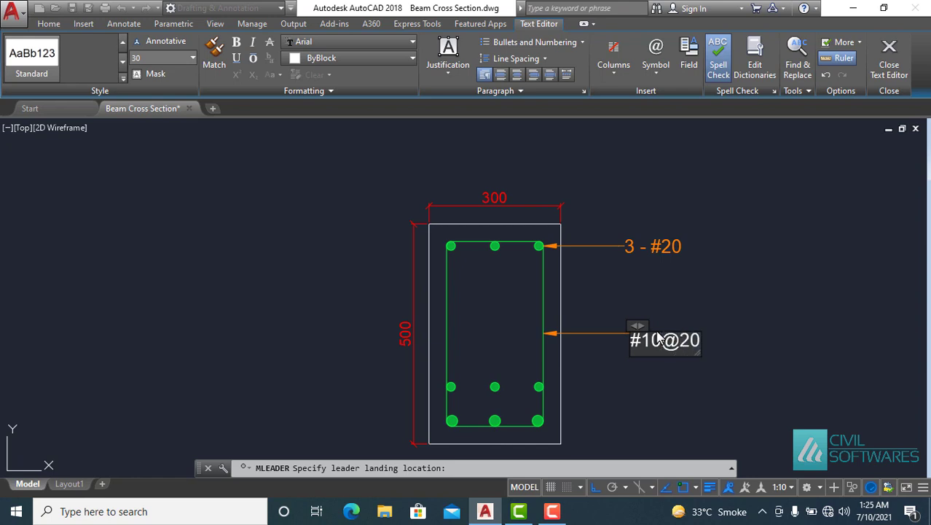
{"action": "type", "text": "10"}
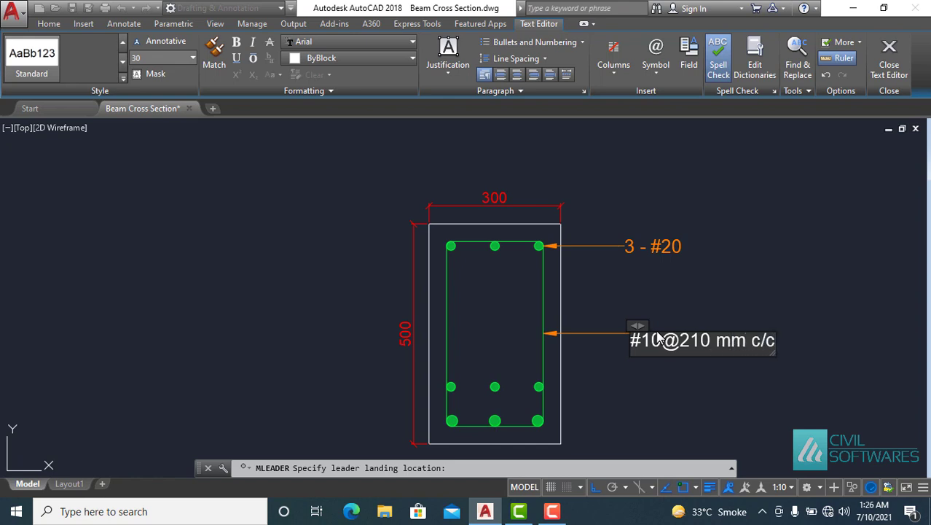
{"action": "left_click", "coordinate": [693, 313]}
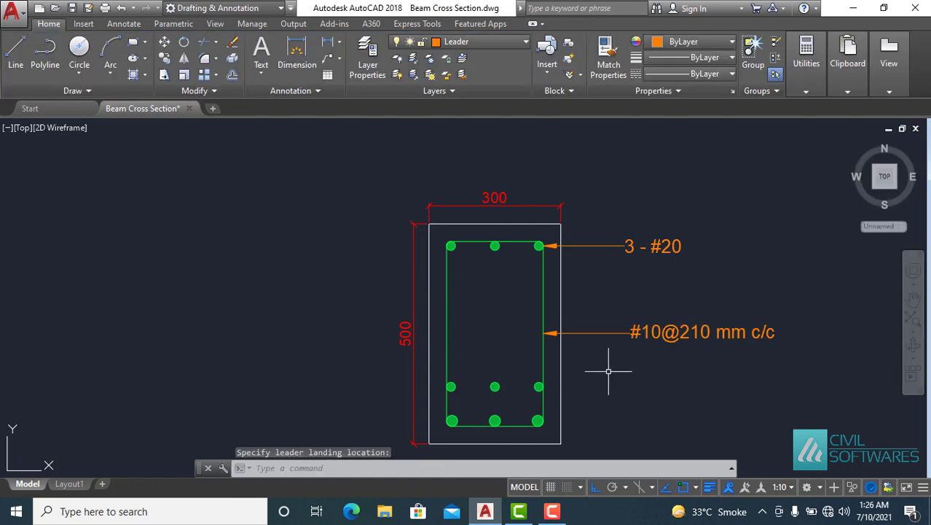
Step: Add a multileader from the bottom-right bar, landing right of the beam, reading '3 - #25'
{"action": "middle_click_drag", "start_coordinate": [606, 290], "coordinate": [595, 225]}
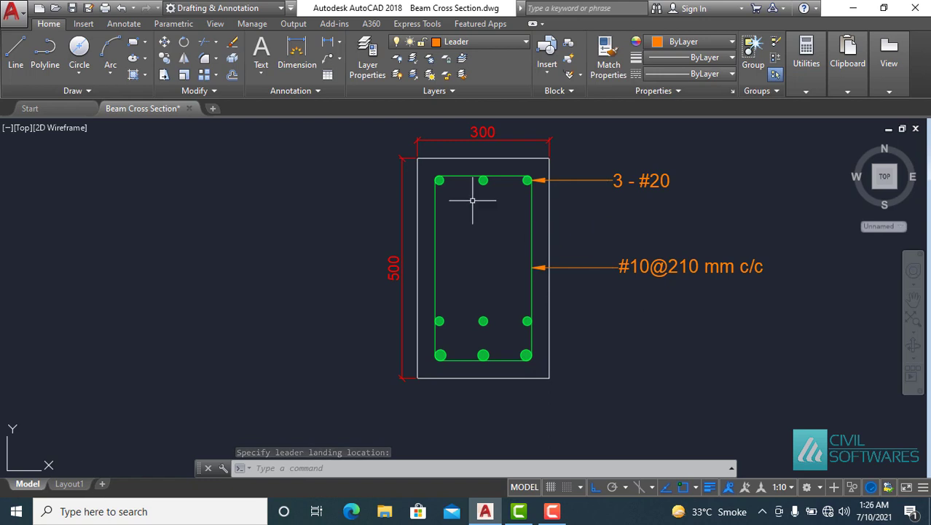
{"action": "left_click", "coordinate": [327, 58]}
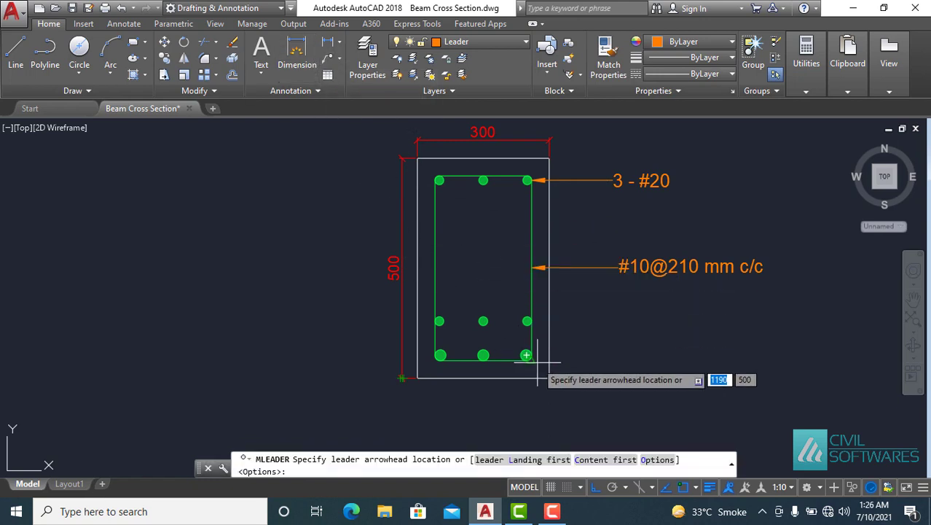
{"action": "scroll", "coordinate": [533, 358], "scroll_direction": "up", "scroll_amount": 2}
{"action": "scroll", "coordinate": [535, 357], "scroll_direction": "up", "scroll_amount": 3}
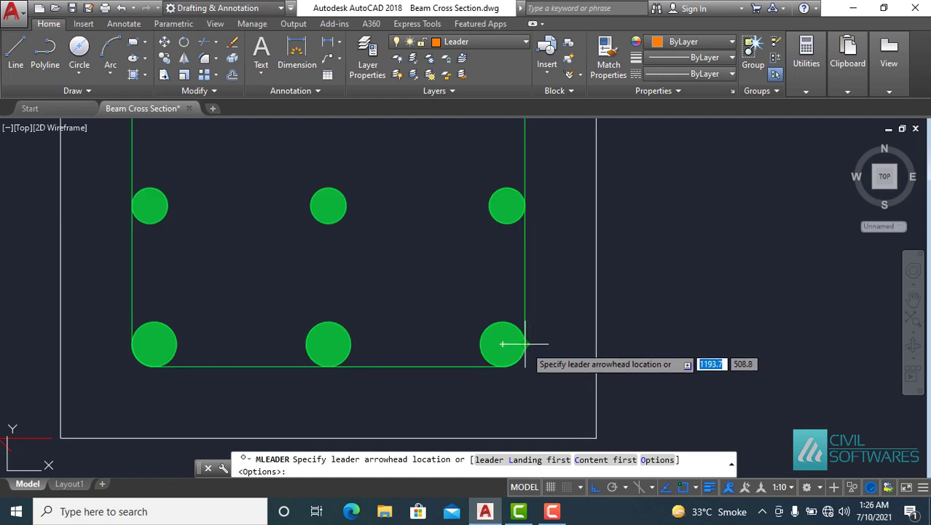
{"action": "left_click", "coordinate": [525, 343]}
{"action": "scroll", "coordinate": [656, 346], "scroll_direction": "down", "scroll_amount": 5}
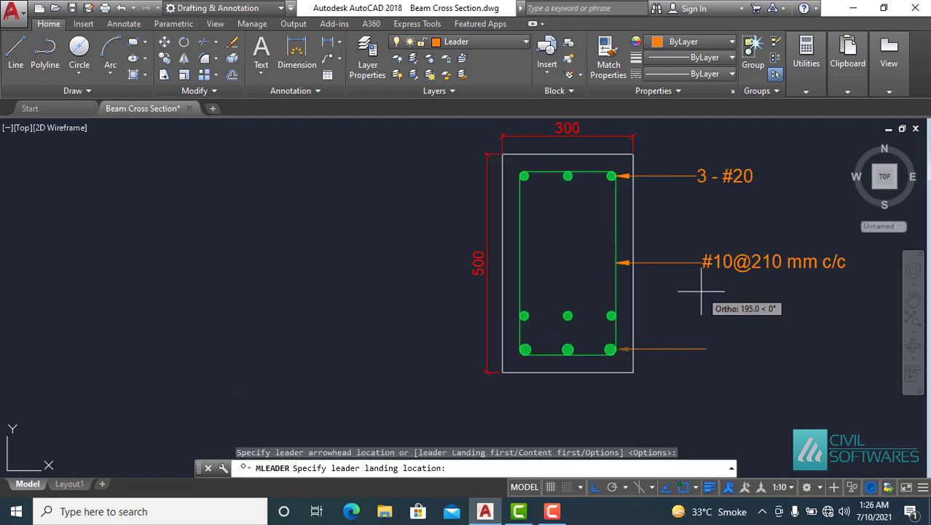
{"action": "left_click", "coordinate": [705, 350]}
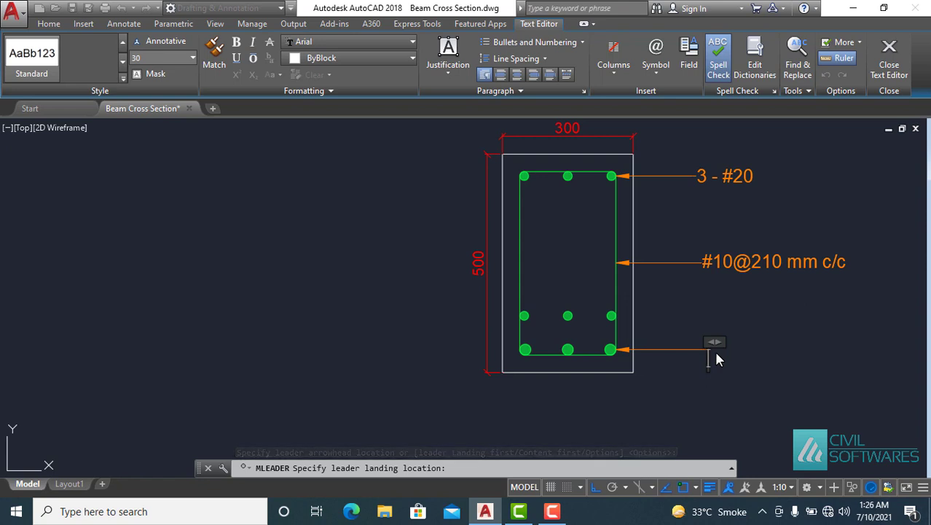
{"action": "type", "text": "3 - #25"}
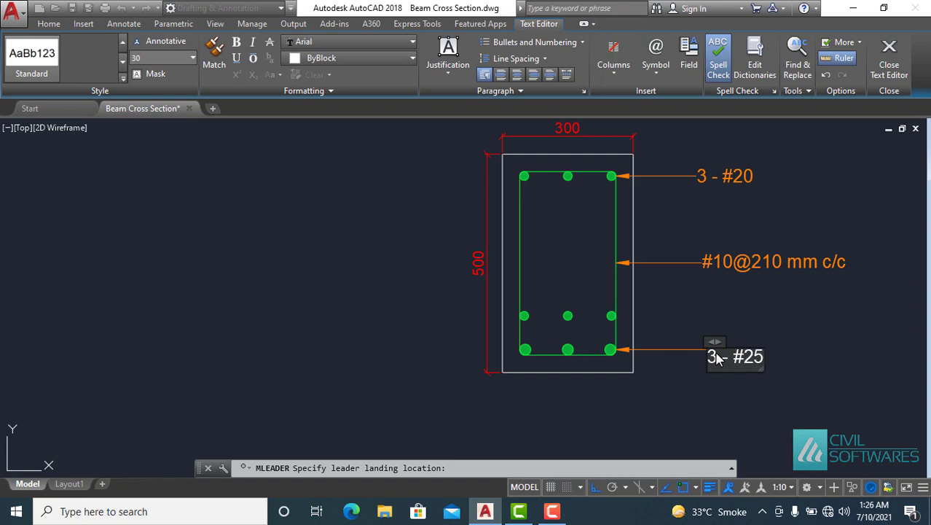
{"action": "left_click", "coordinate": [771, 330]}
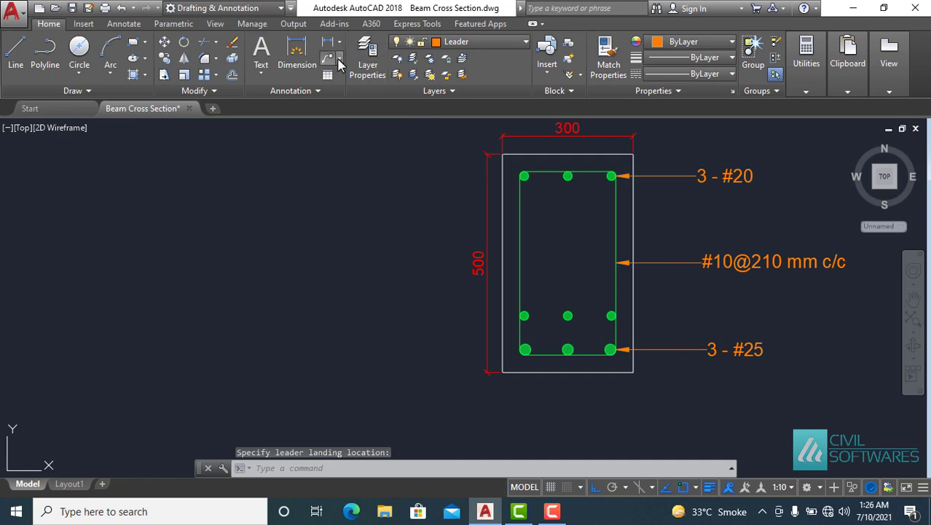
Step: Add a second arrow to the '3 - #20' leader pointing at the second row's right bar
{"action": "left_click", "coordinate": [339, 61]}
{"action": "left_click", "coordinate": [351, 109]}
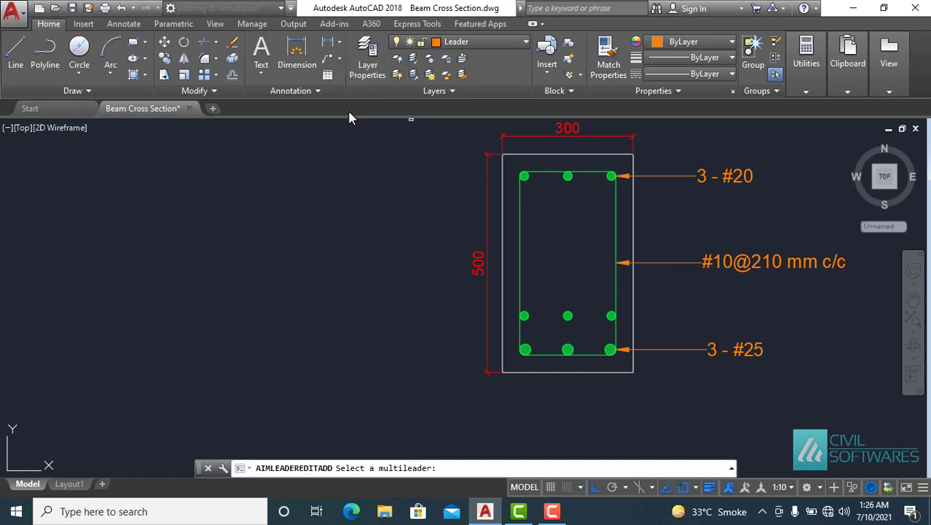
{"action": "left_click", "coordinate": [649, 176]}
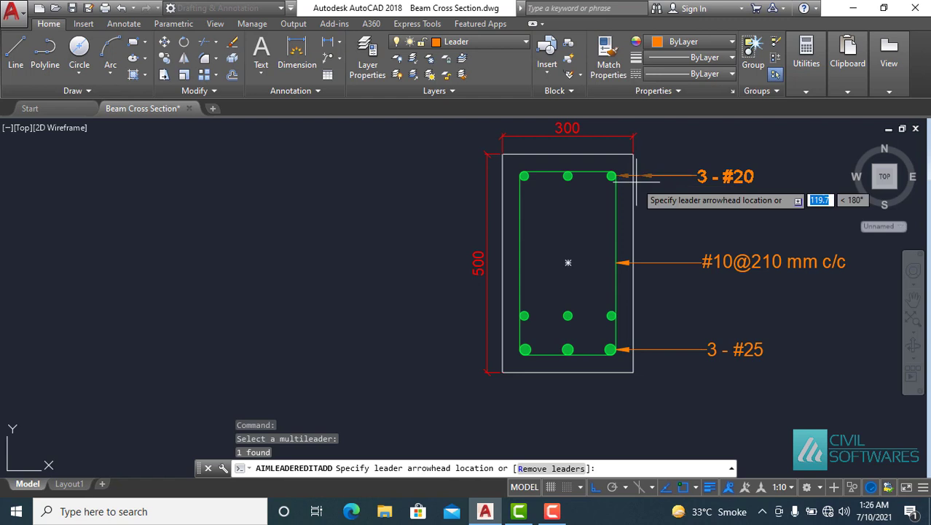
{"action": "scroll", "coordinate": [618, 320], "scroll_direction": "up", "scroll_amount": 2}
{"action": "scroll", "coordinate": [615, 328], "scroll_direction": "up", "scroll_amount": 4}
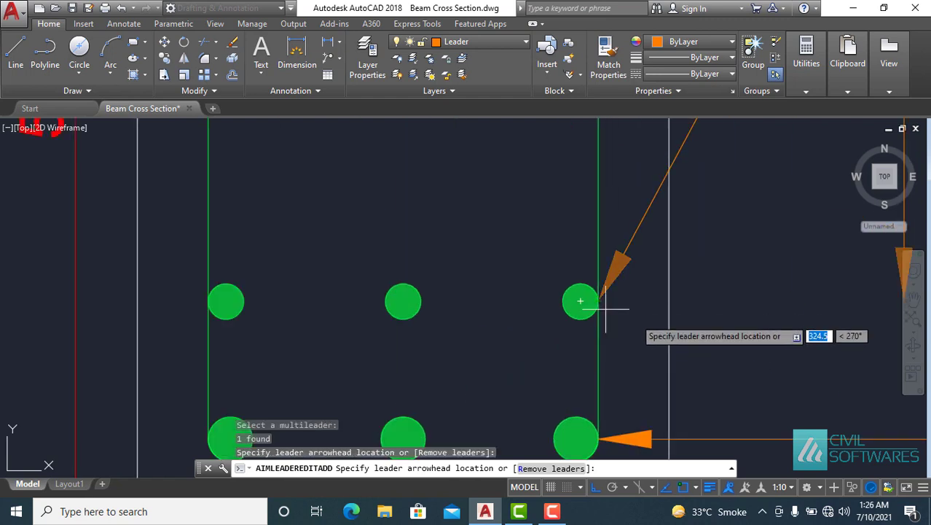
{"action": "key", "text": "Escape"}
{"action": "scroll", "coordinate": [652, 319], "scroll_direction": "down", "scroll_amount": 2}
{"action": "scroll", "coordinate": [651, 316], "scroll_direction": "down", "scroll_amount": 4}
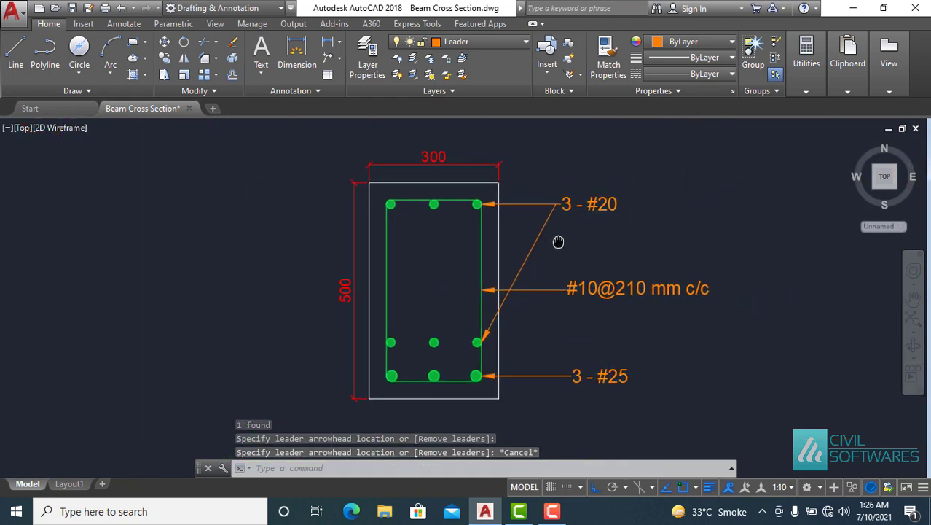
{"action": "middle_click_drag", "start_coordinate": [692, 257], "coordinate": [542, 233]}
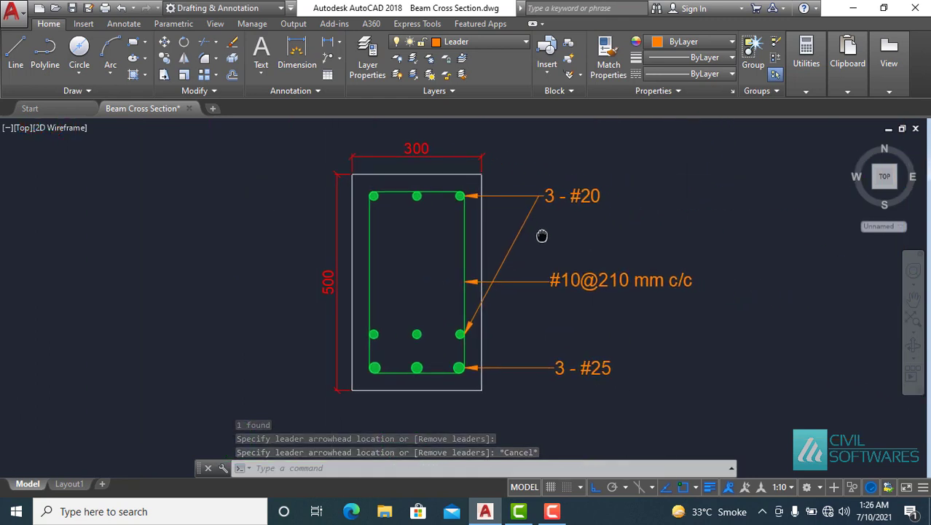
{"action": "left_click", "coordinate": [494, 41]}
Step: On the concrete layer, fill the beam interior with the AR-CONC hatch pattern
{"action": "left_click", "coordinate": [474, 103]}
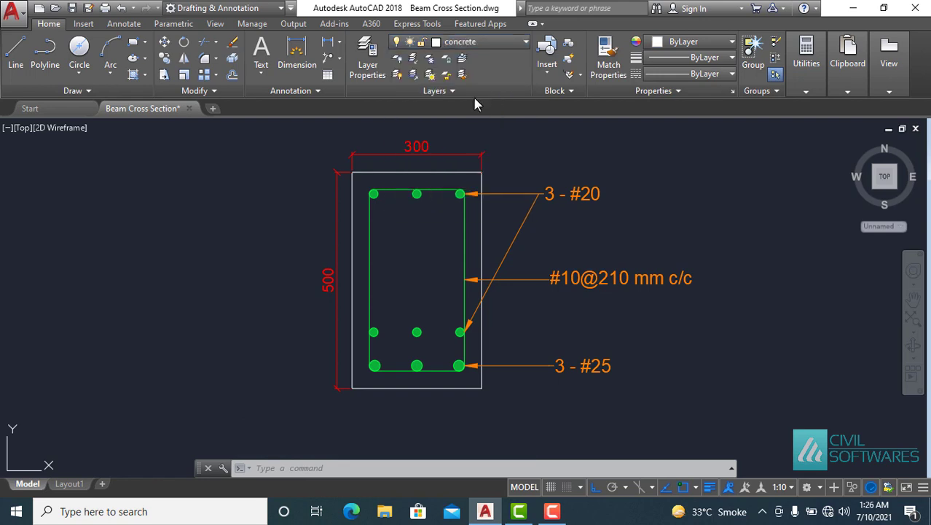
{"action": "left_click", "coordinate": [131, 76]}
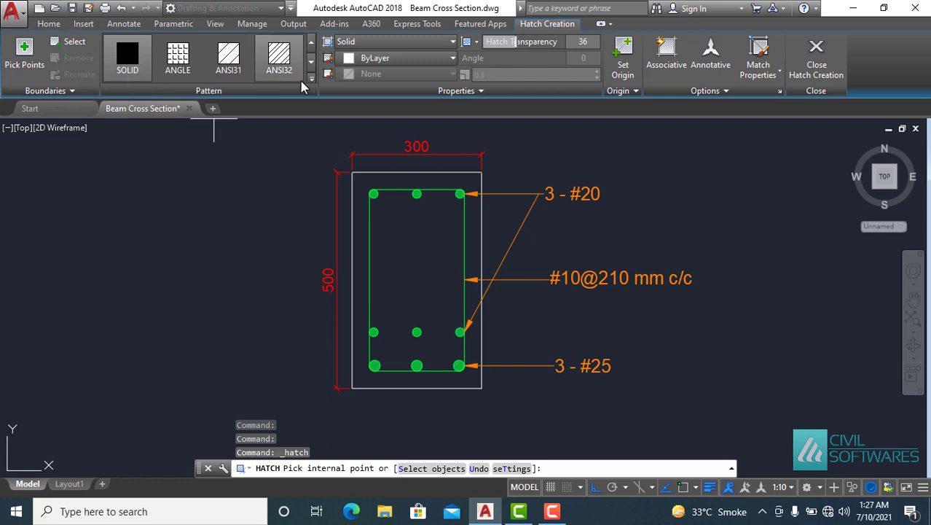
{"action": "left_click", "coordinate": [311, 78]}
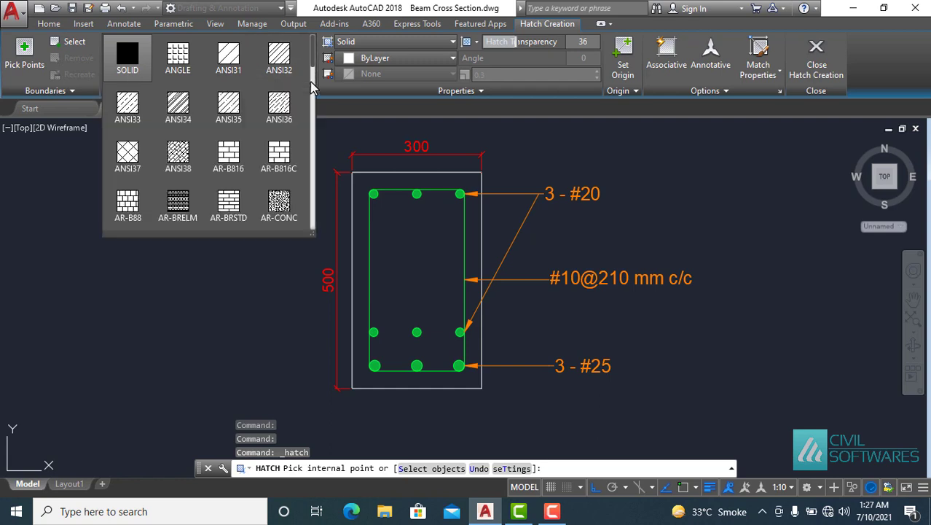
{"action": "left_click", "coordinate": [286, 205]}
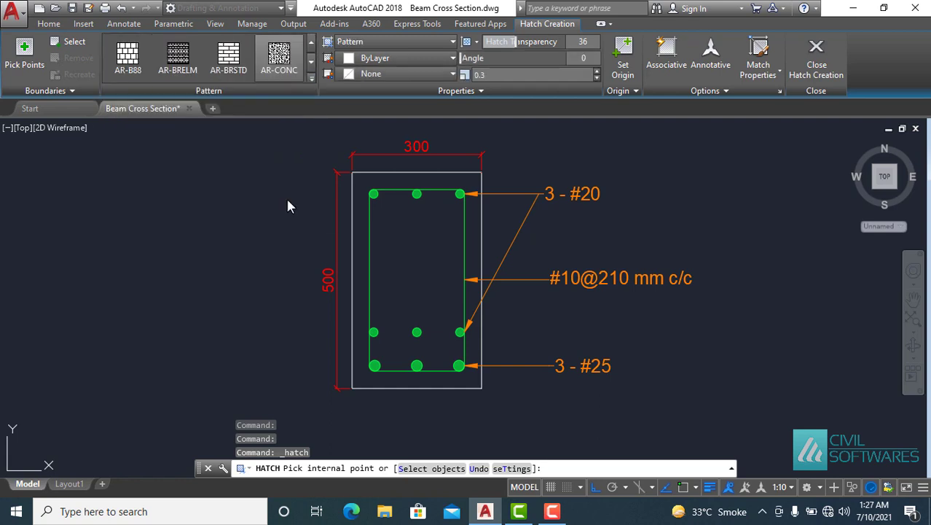
{"action": "left_click", "coordinate": [404, 251]}
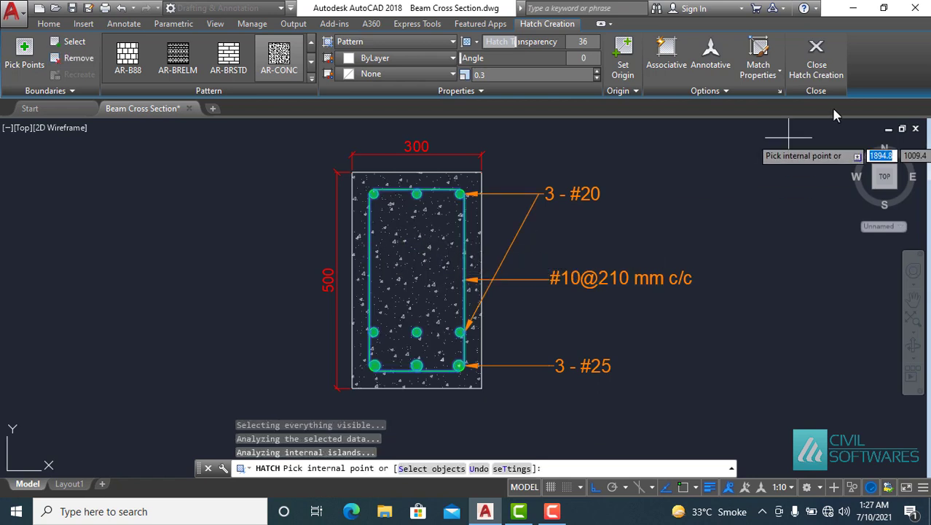
{"action": "left_click", "coordinate": [814, 64]}
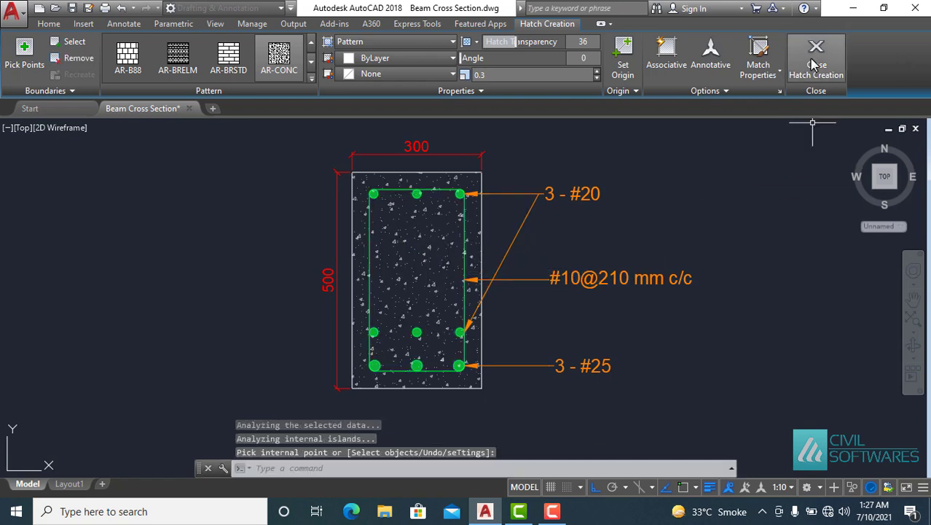
Step: Dismiss the accidental selection window and recentre the hatched beam
{"action": "left_click", "coordinate": [749, 169]}
{"action": "left_click", "coordinate": [709, 177]}
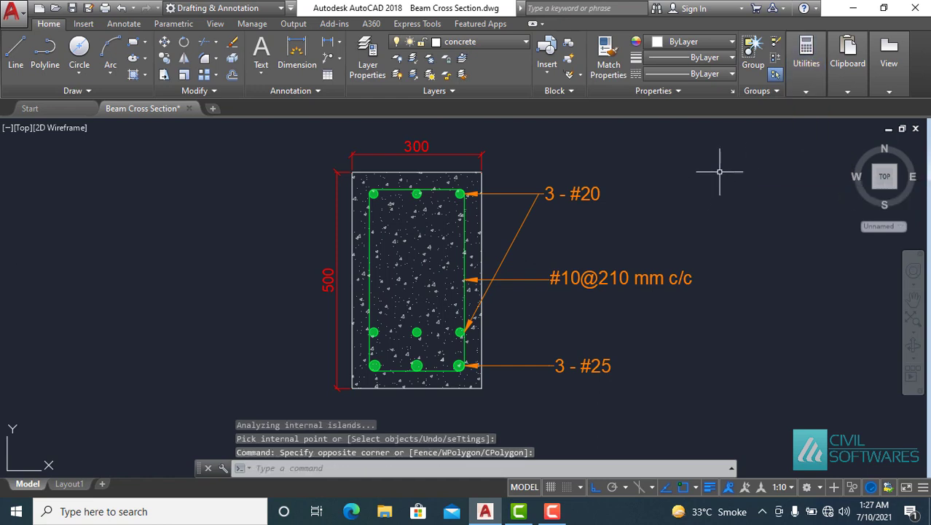
{"action": "scroll", "coordinate": [719, 172], "scroll_direction": "down", "scroll_amount": 2}
{"action": "scroll", "coordinate": [731, 200], "scroll_direction": "up", "scroll_amount": 2}
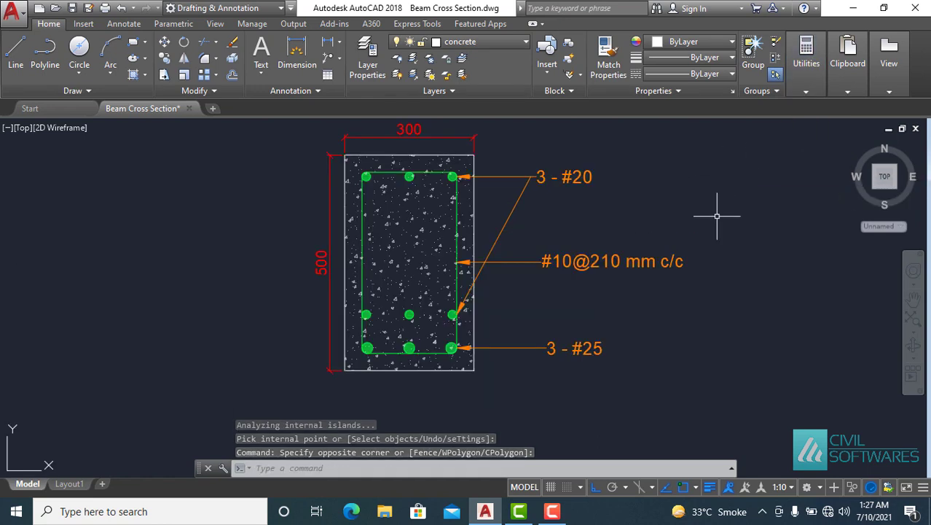
{"action": "middle_click_drag", "start_coordinate": [717, 216], "coordinate": [708, 232]}
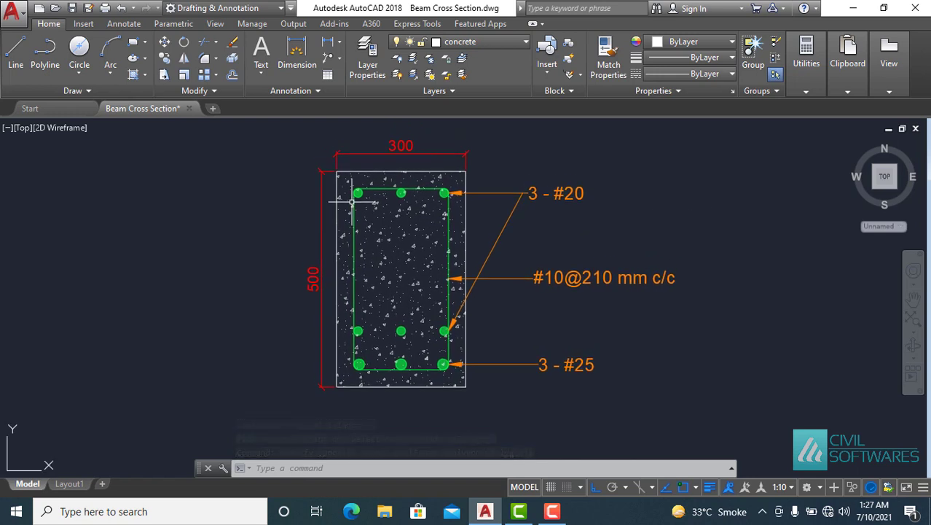
Step: On the Text layer, type 'Mid-Span Beam Cross Section' as multiline text below the beam
{"action": "left_click", "coordinate": [514, 44]}
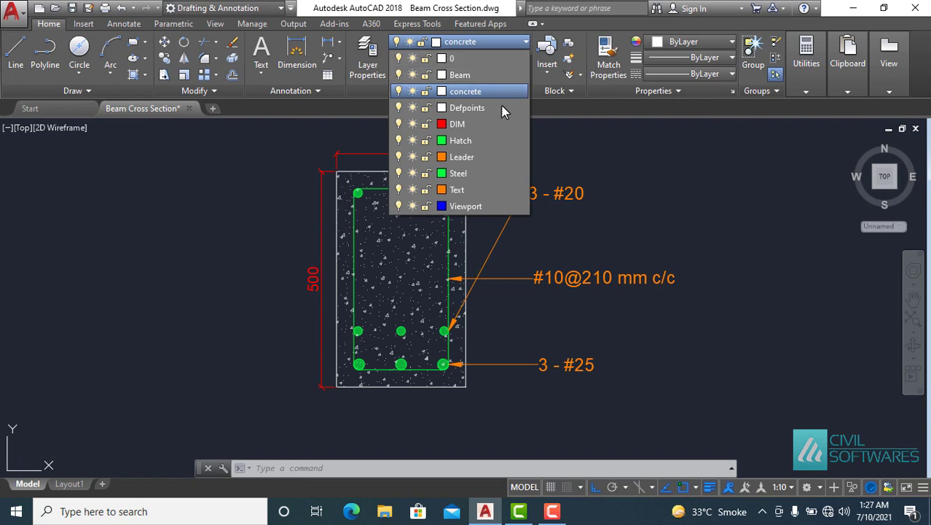
{"action": "left_click", "coordinate": [475, 191]}
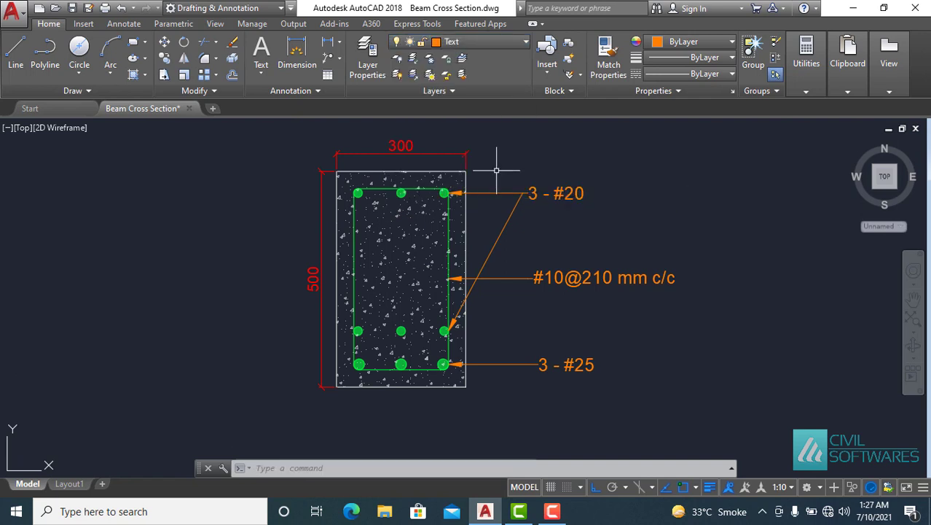
{"action": "left_click", "coordinate": [261, 74]}
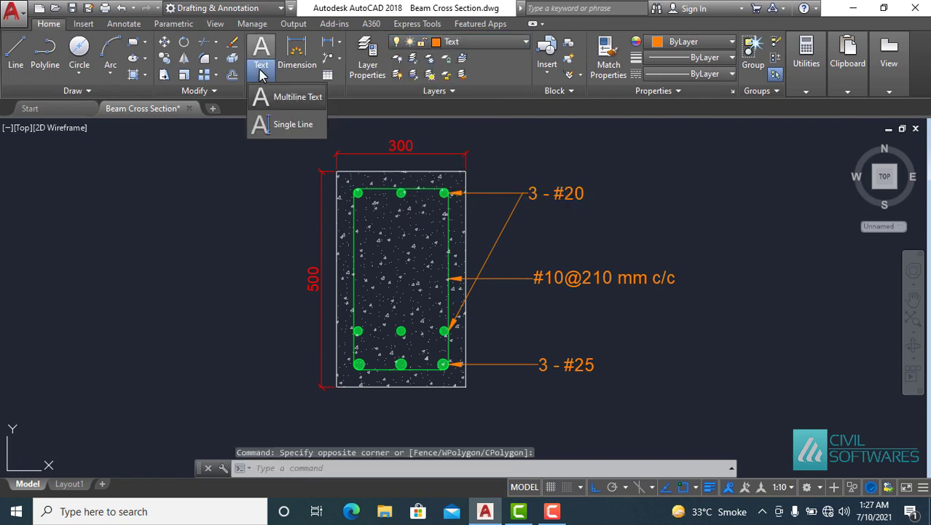
{"action": "left_click", "coordinate": [288, 106]}
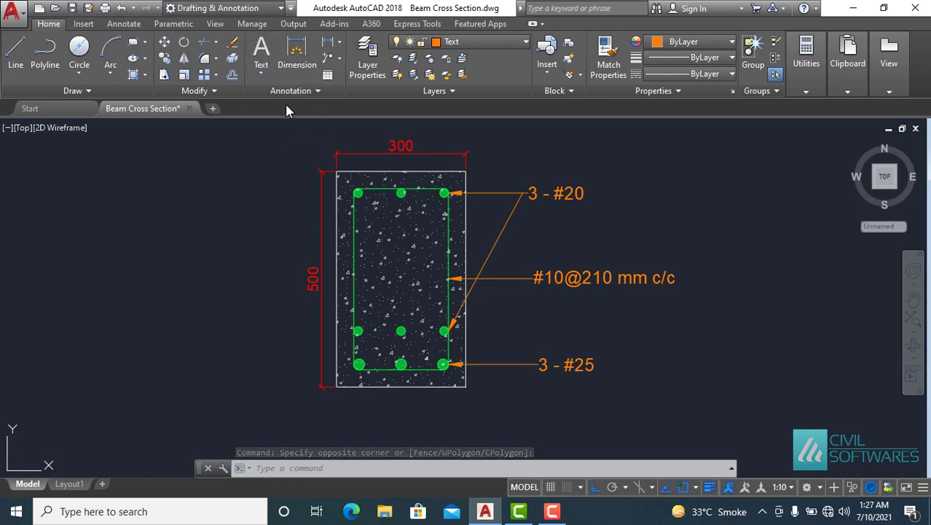
{"action": "left_click", "coordinate": [243, 397]}
{"action": "left_click", "coordinate": [628, 430]}
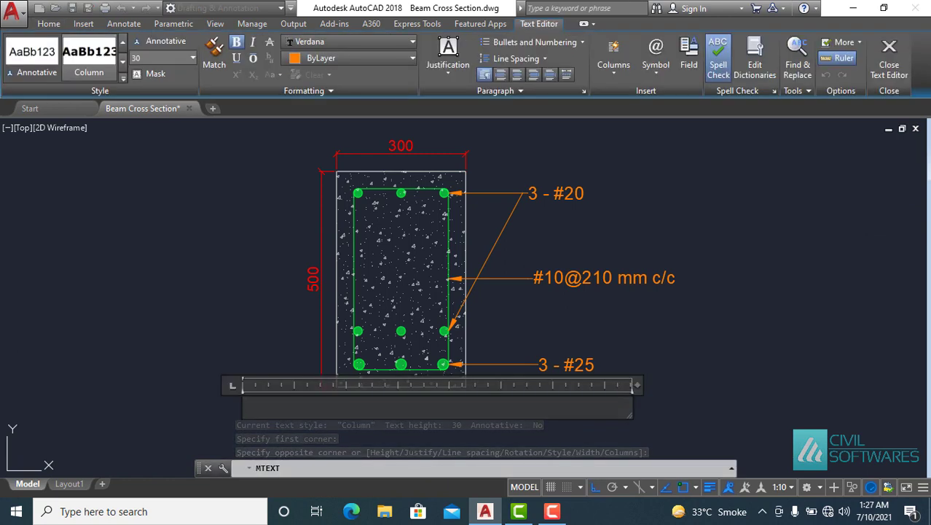
{"action": "type", "text": "Mid"}
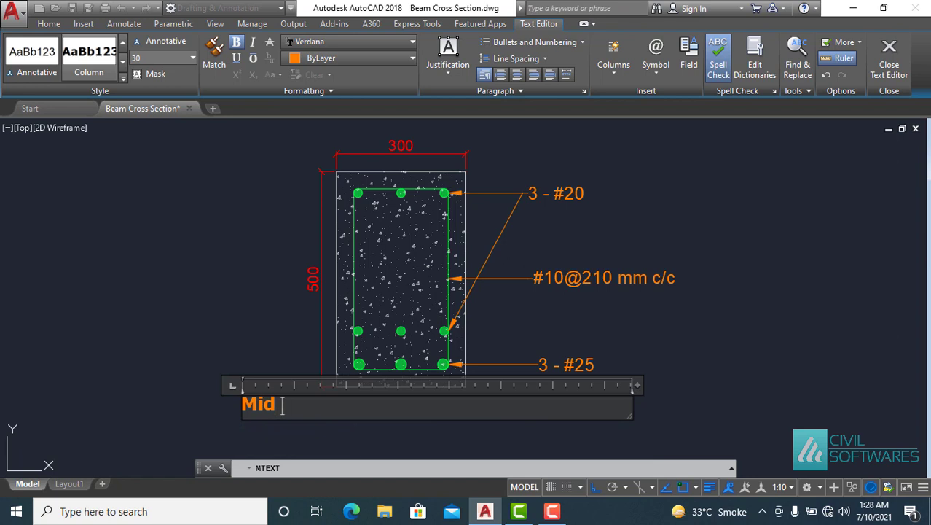
{"action": "type", "text": "-"}
{"action": "type", "text": "Span"}
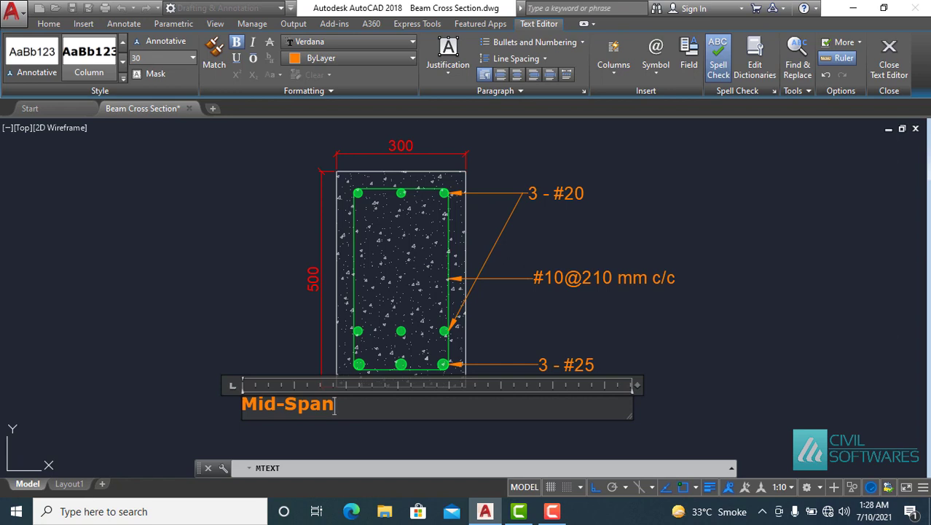
{"action": "type", "text": " Beam "}
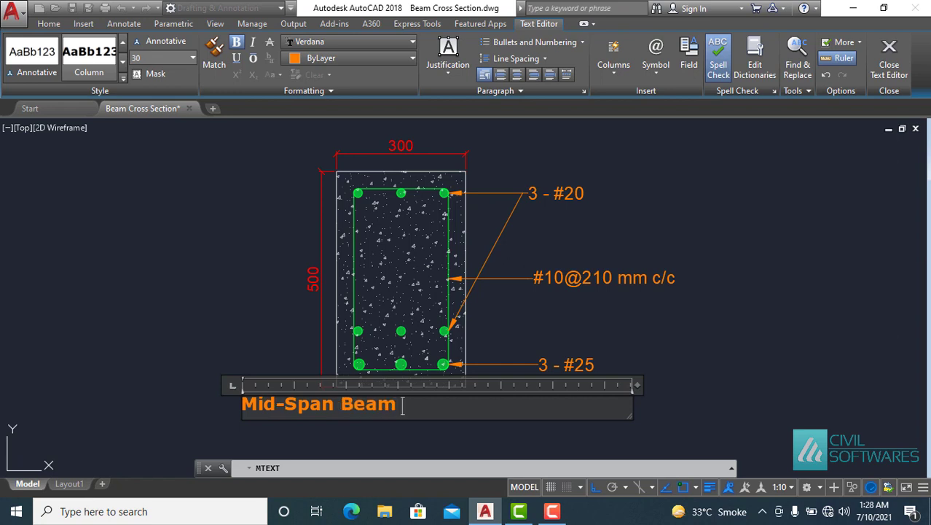
{"action": "type", "text": "Cross S"}
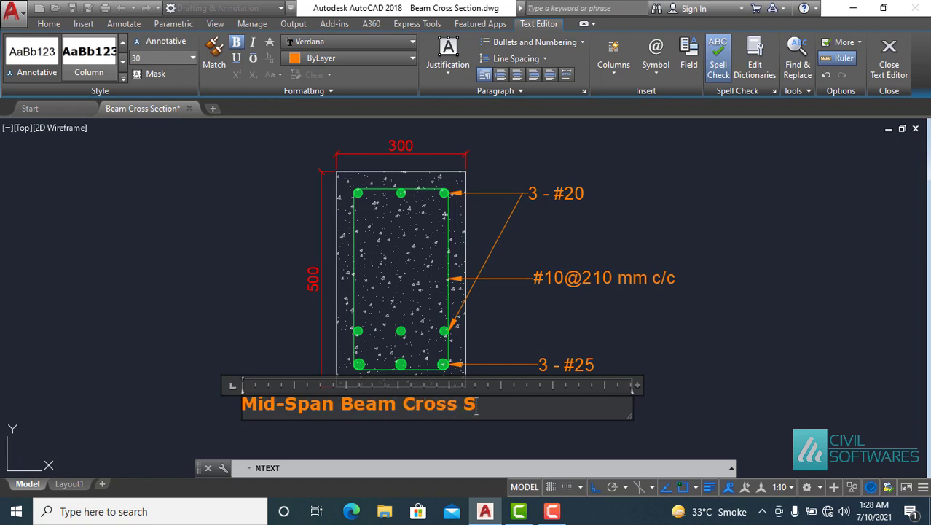
{"action": "type", "text": "ection"}
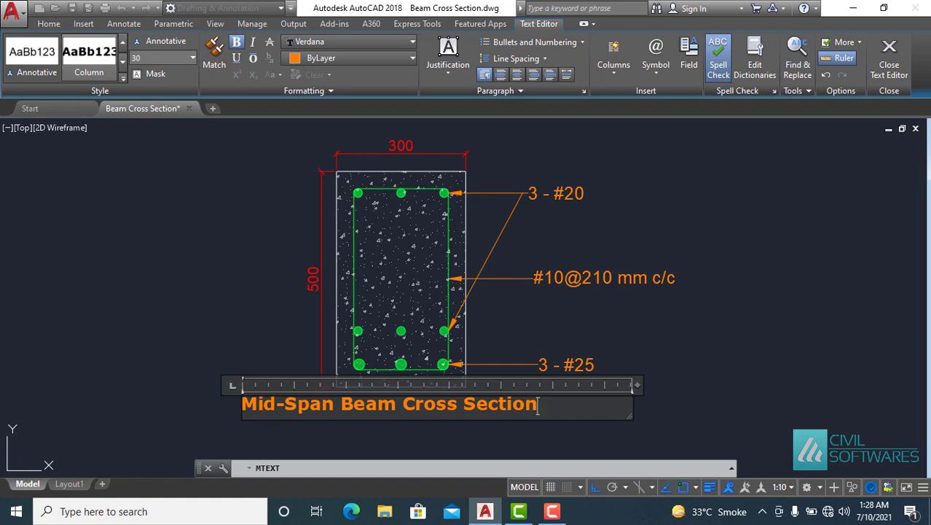
{"action": "left_click", "coordinate": [731, 334]}
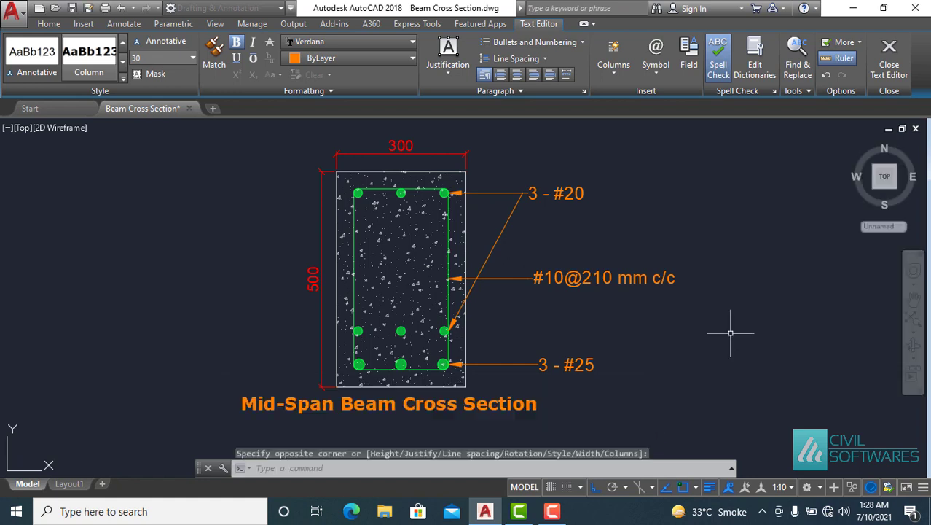